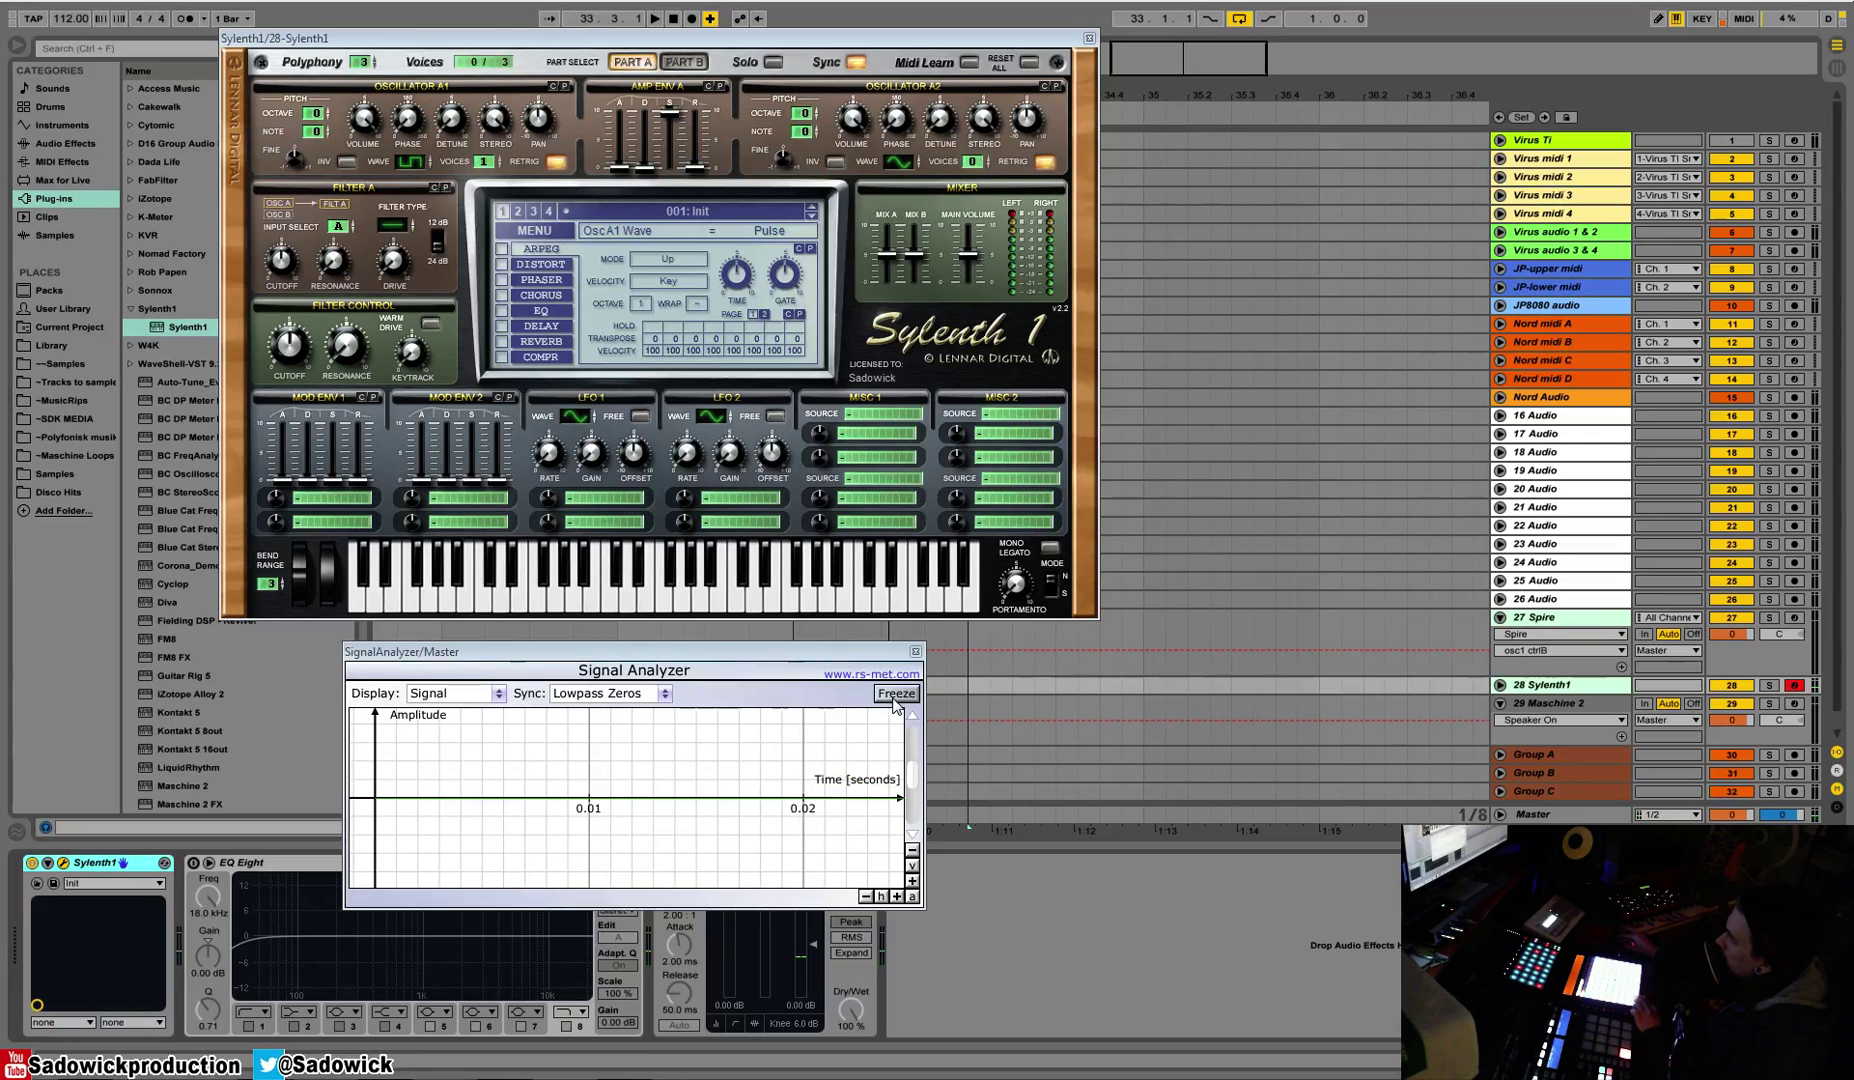
Step: Freeze and unfreeze Signal Analyzer, then switch Sylenth1 Osc A1's wave from Pulse to QPulse
{"action": "left_click", "coordinate": [895, 694]}
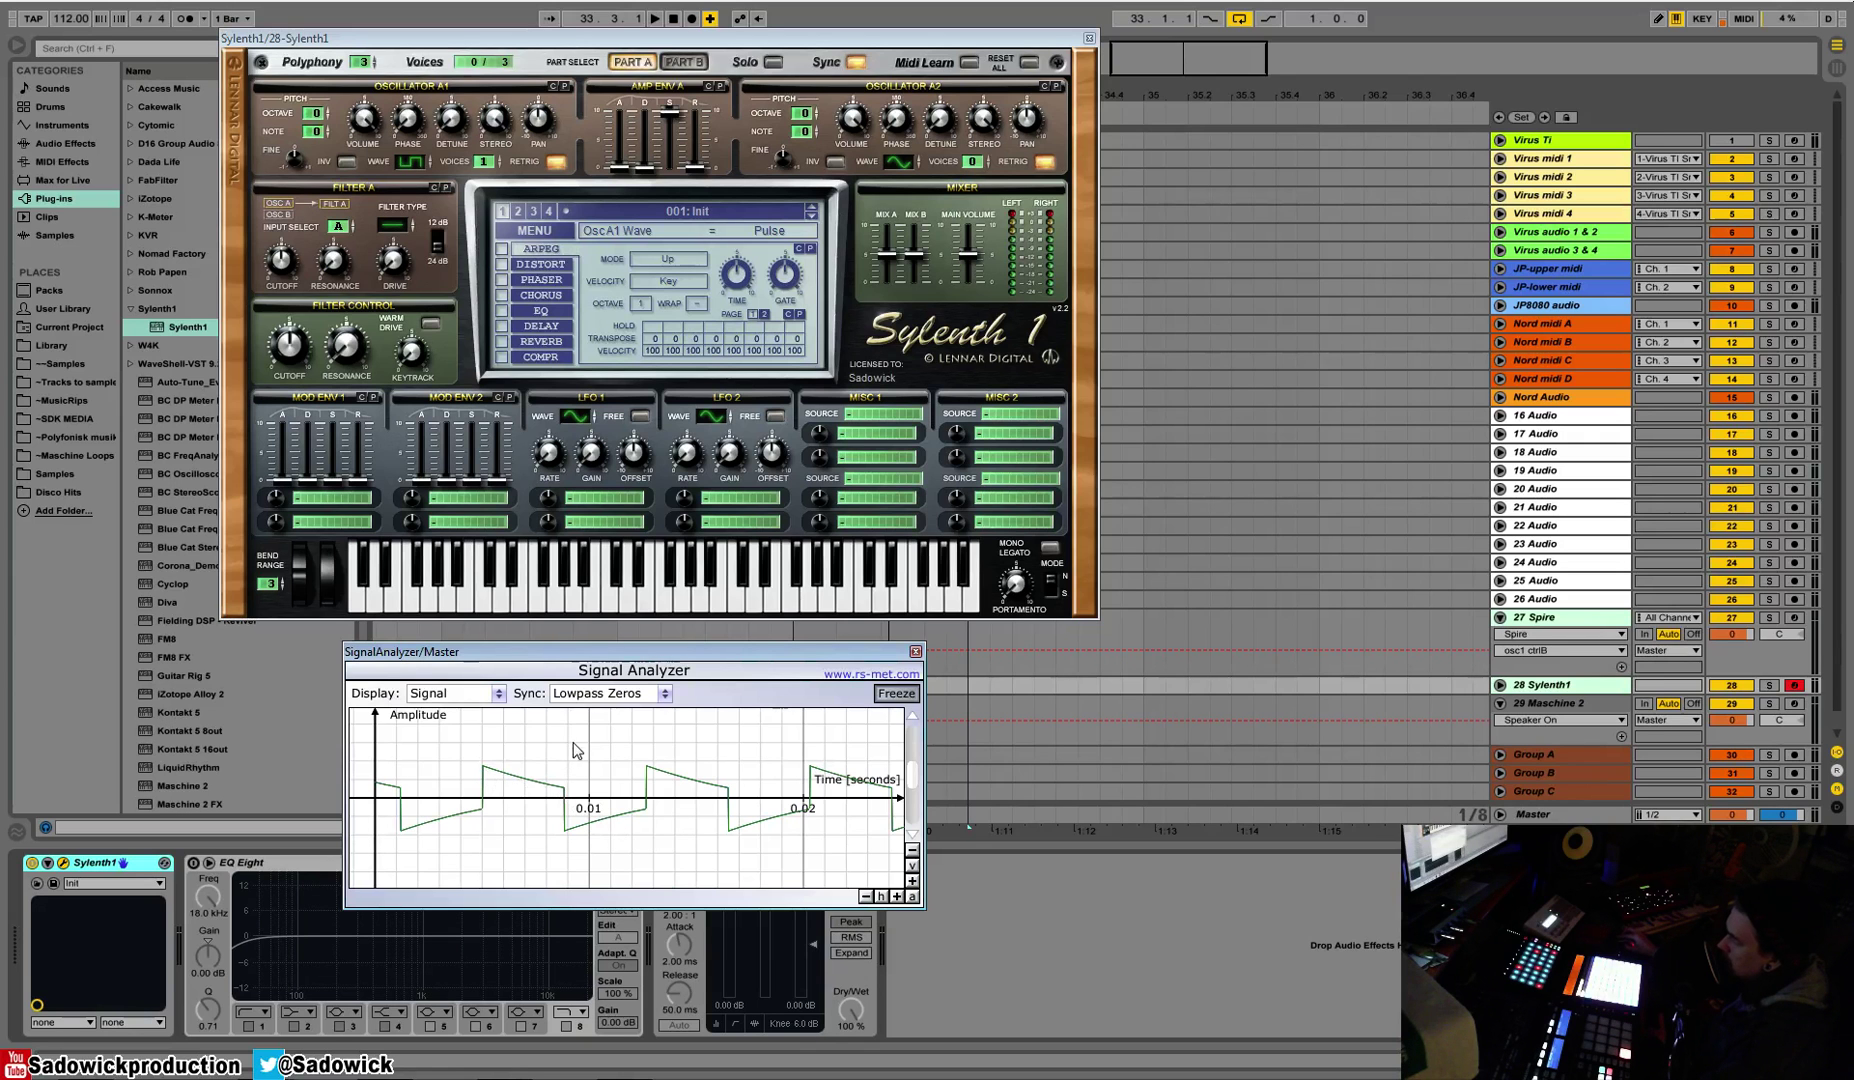
{"action": "left_click", "coordinate": [895, 692]}
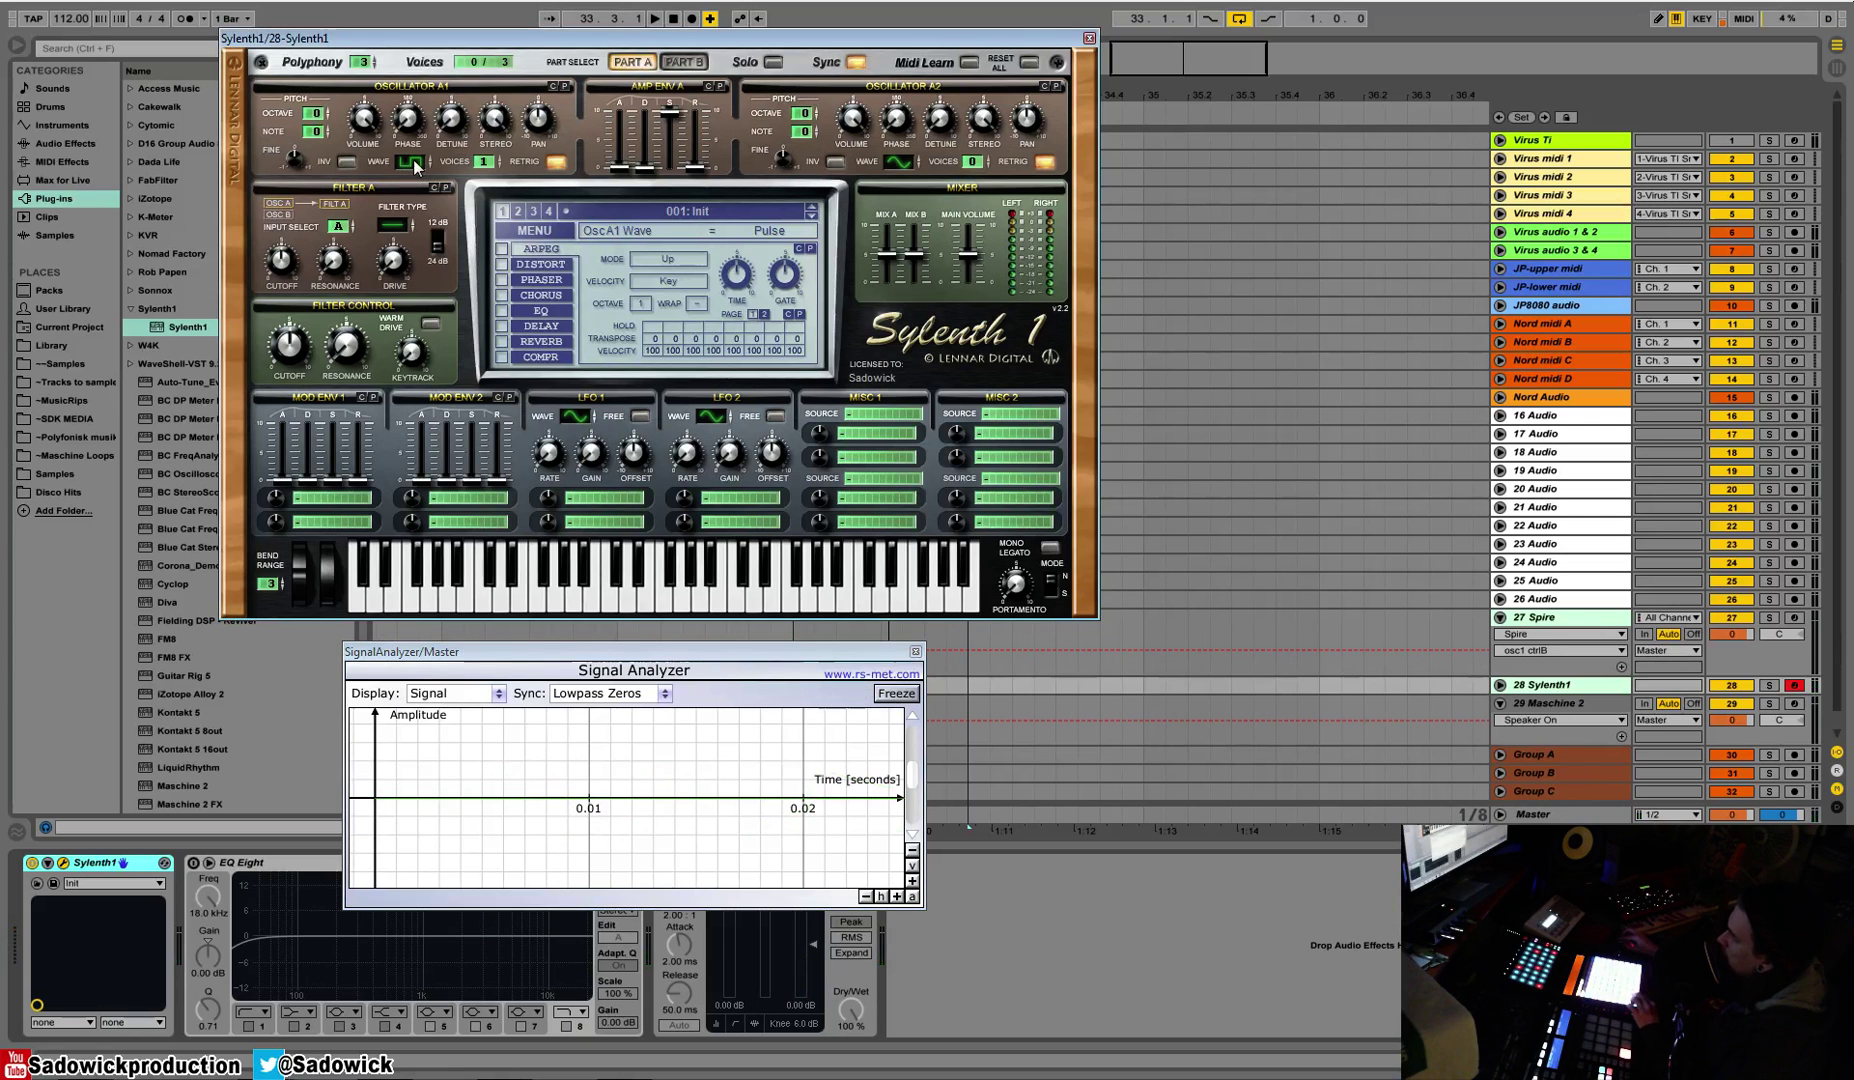
{"action": "left_click", "coordinate": [420, 160]}
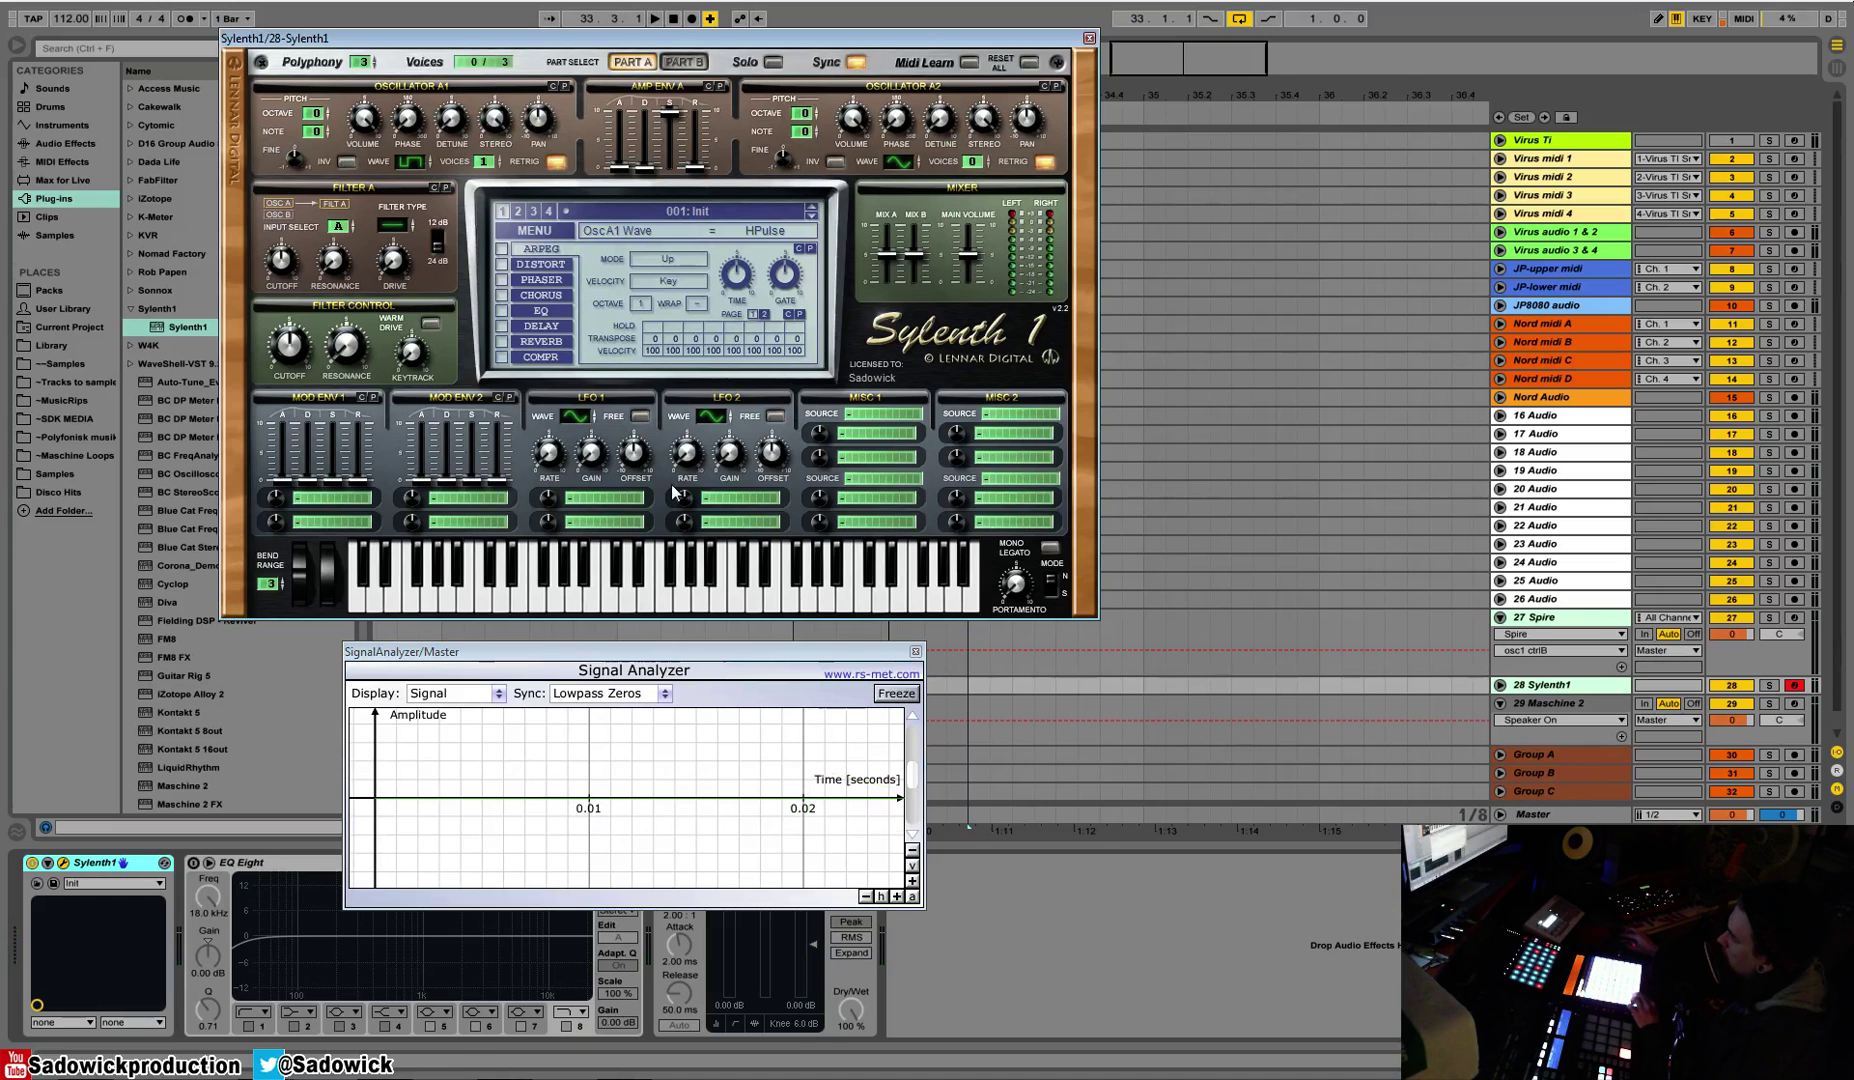
{"action": "left_click", "coordinate": [418, 160]}
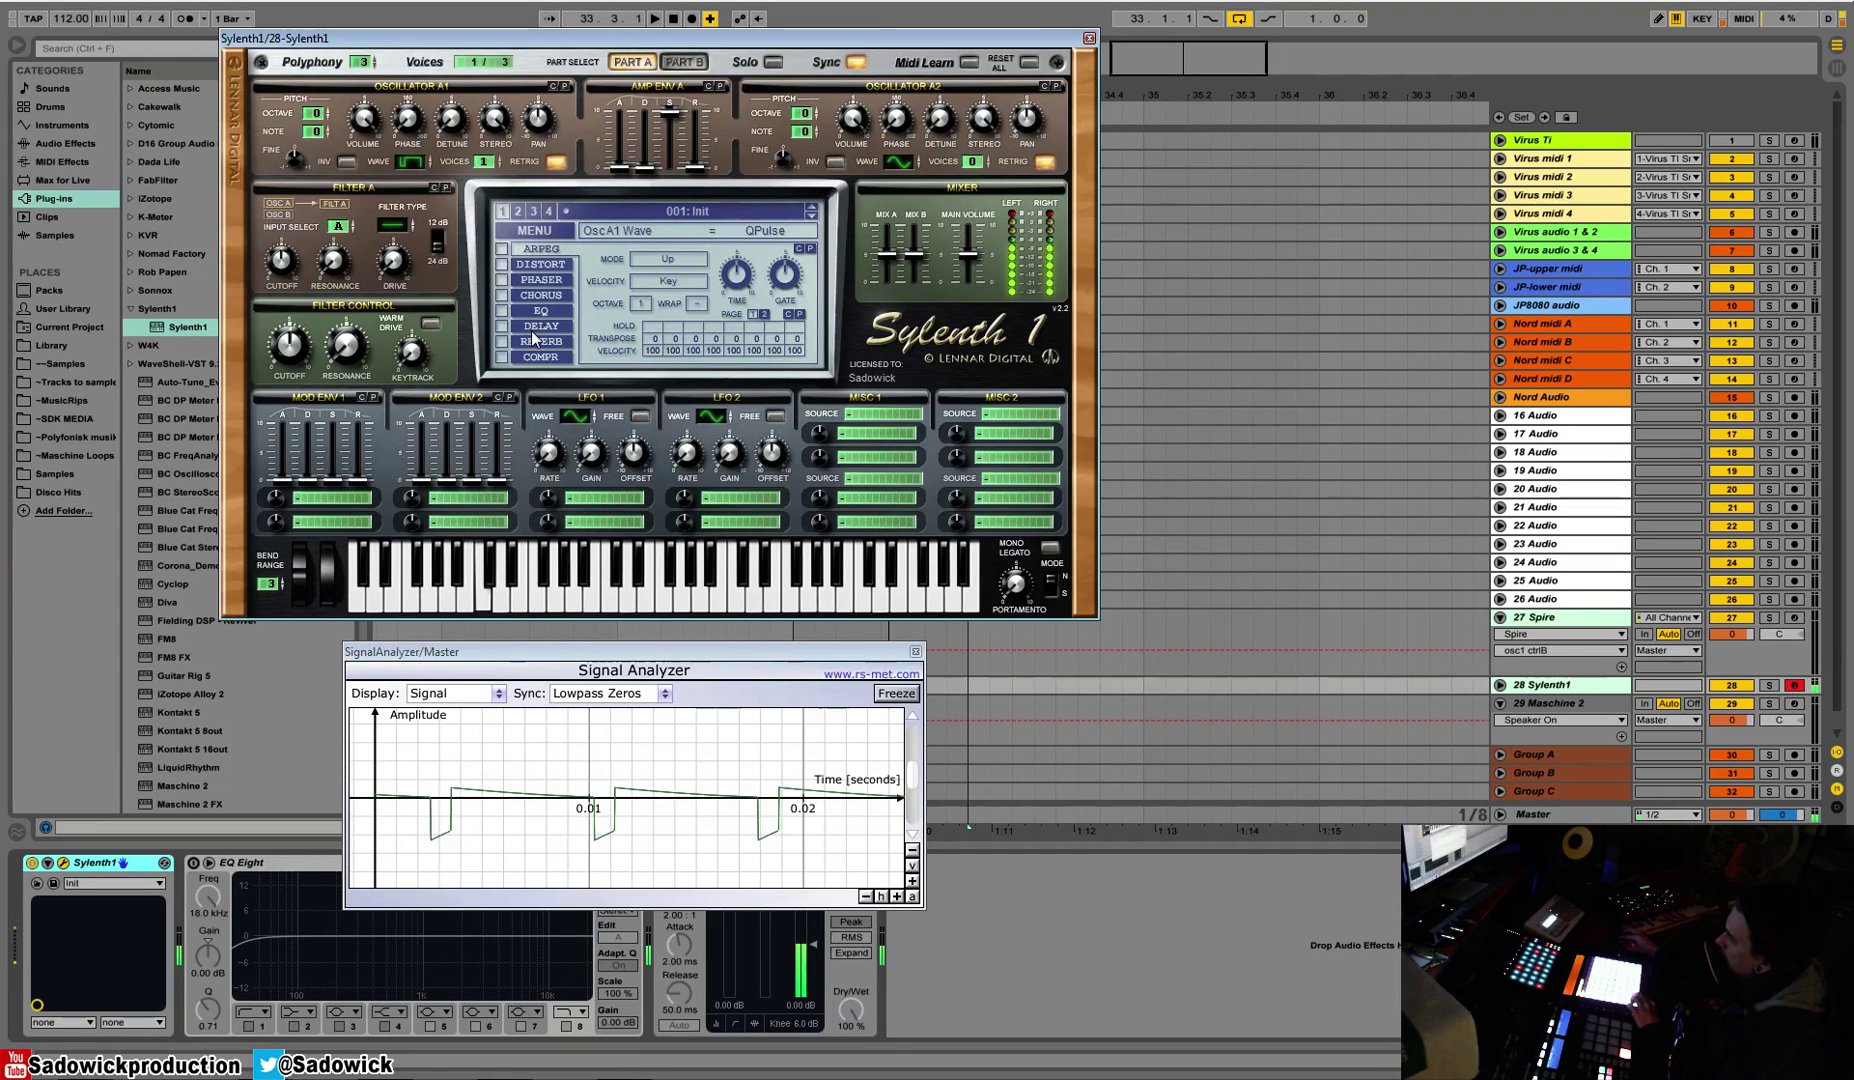
Step: Close Sylenth1, select and arm track 27 Spire, and open the Spire editor
{"action": "left_click", "coordinate": [1089, 38]}
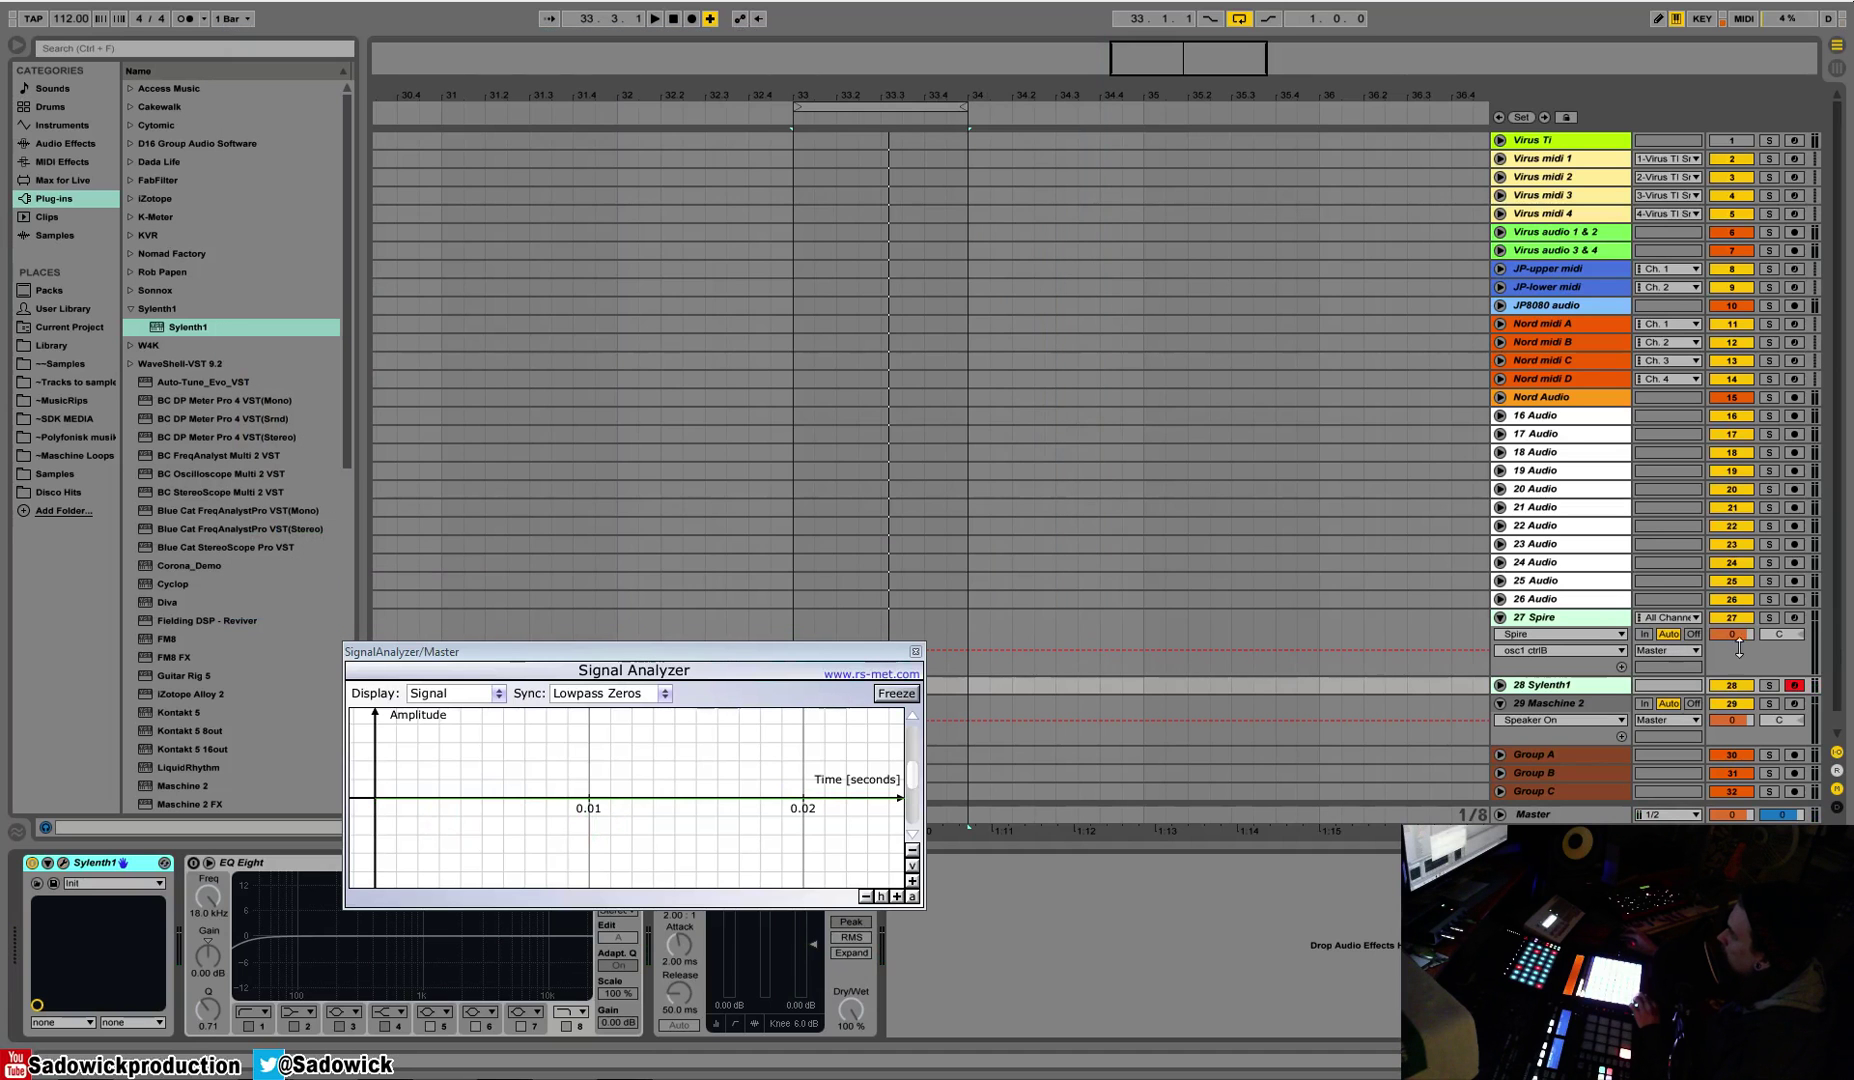
{"action": "left_click", "coordinate": [1600, 621]}
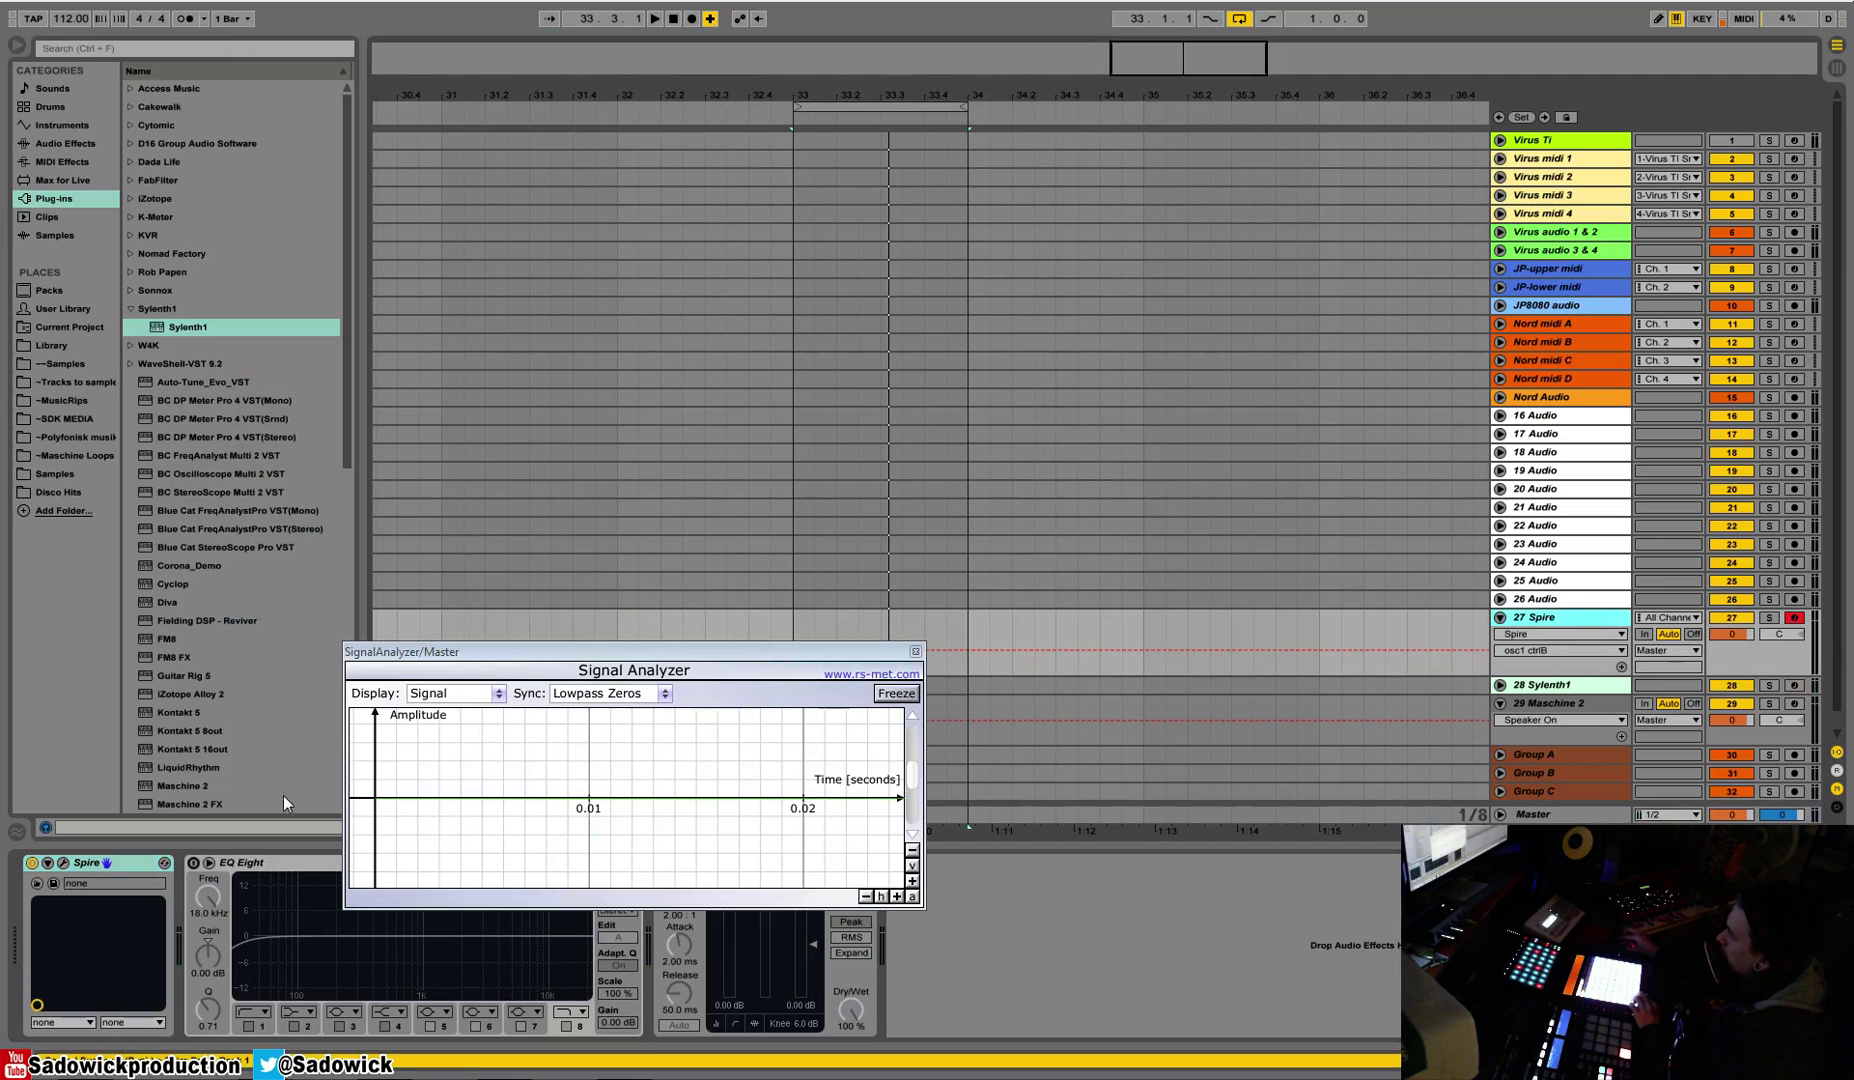
{"action": "left_click", "coordinate": [63, 862]}
{"action": "left_click_drag", "start_coordinate": [550, 22], "coordinate": [549, 92]}
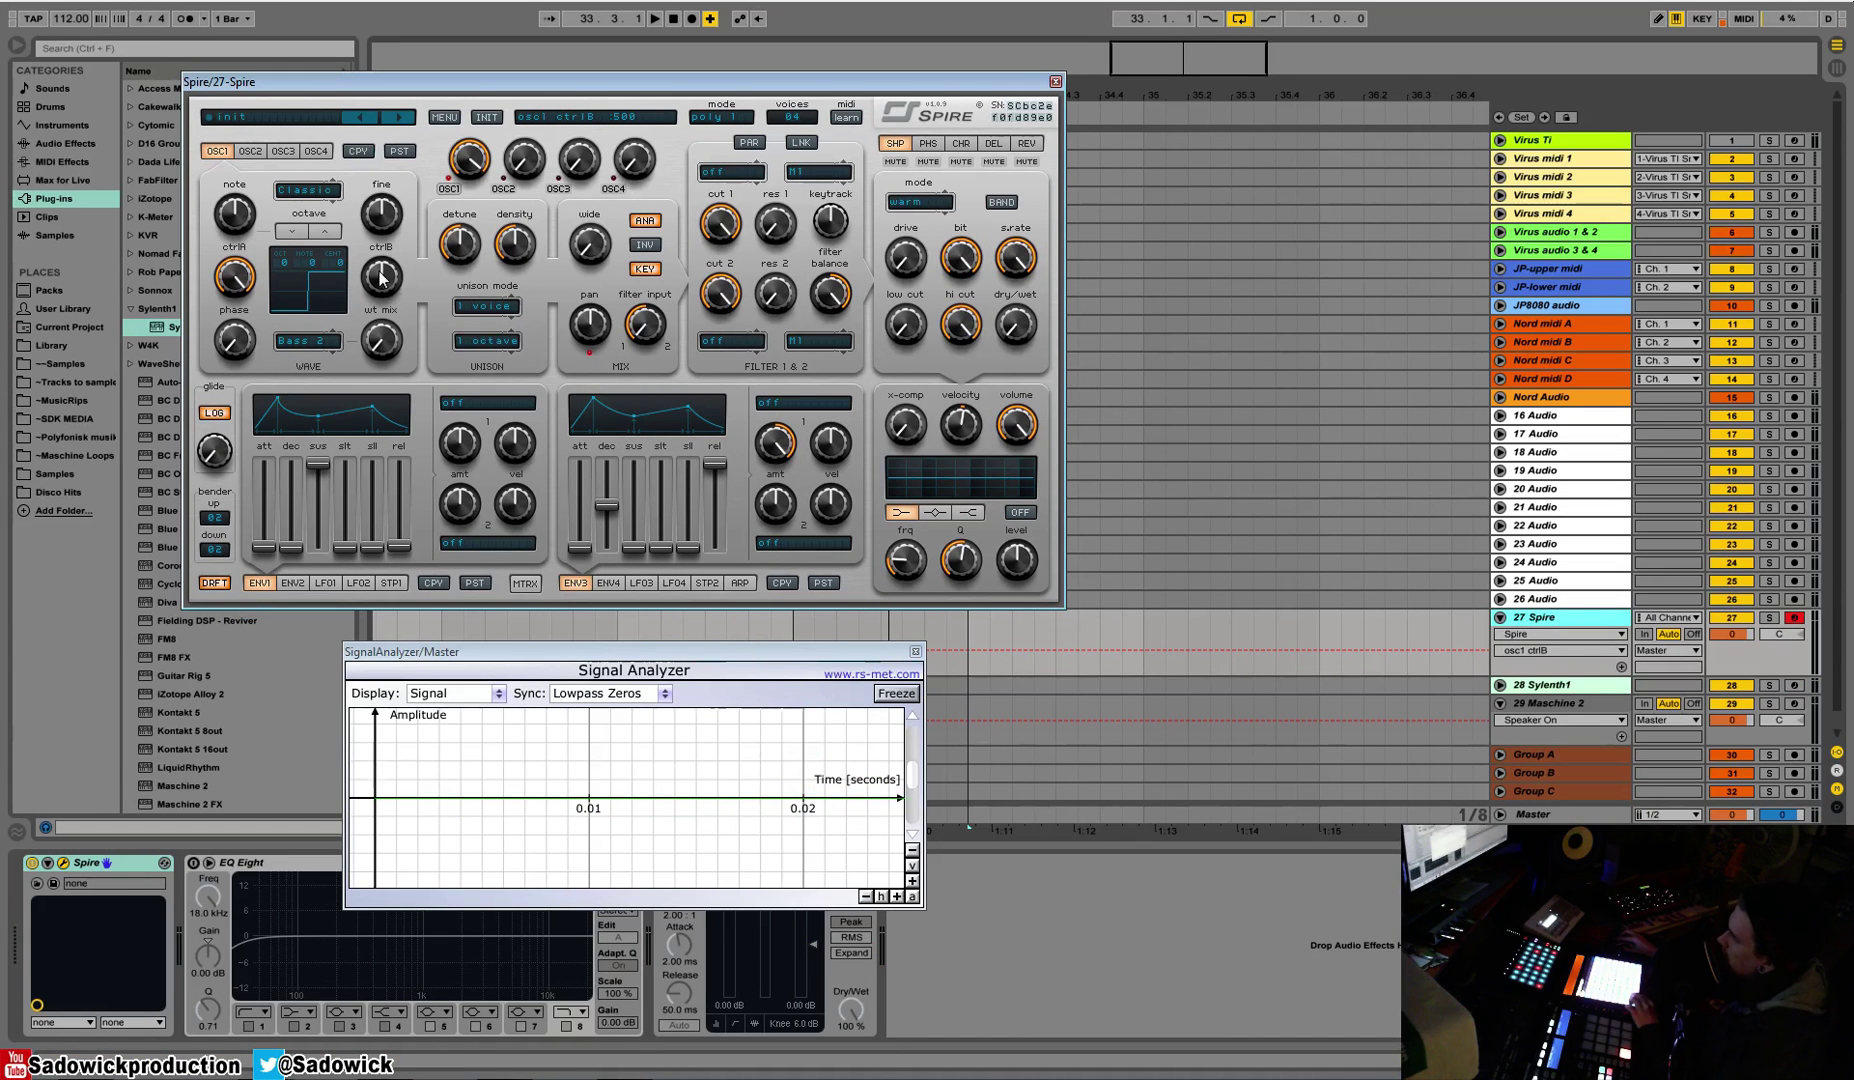
Step: Raise Spire oscillator 1's ctrlB pulse width from 500 to 534
{"action": "left_click_drag", "start_coordinate": [381, 283], "coordinate": [405, 218]}
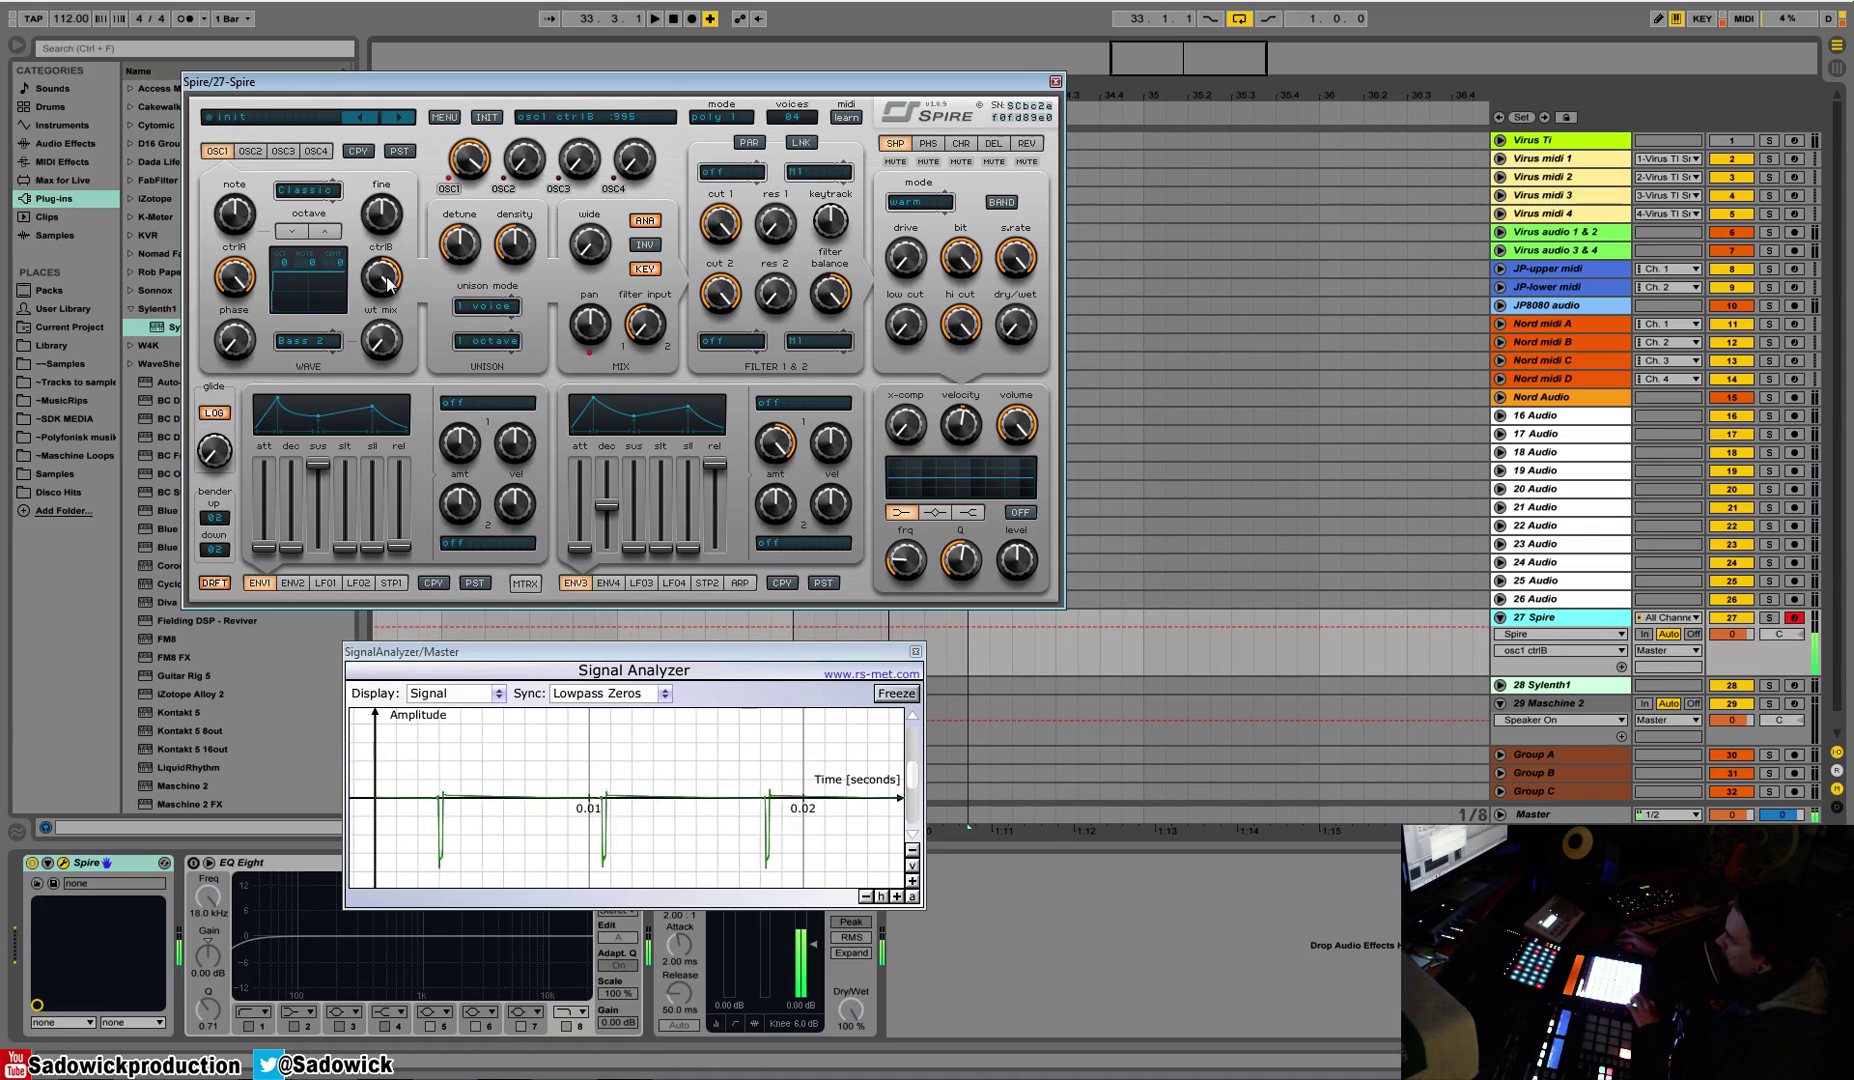
{"action": "scroll", "coordinate": [391, 292], "scroll_direction": "up", "scroll_amount": 2}
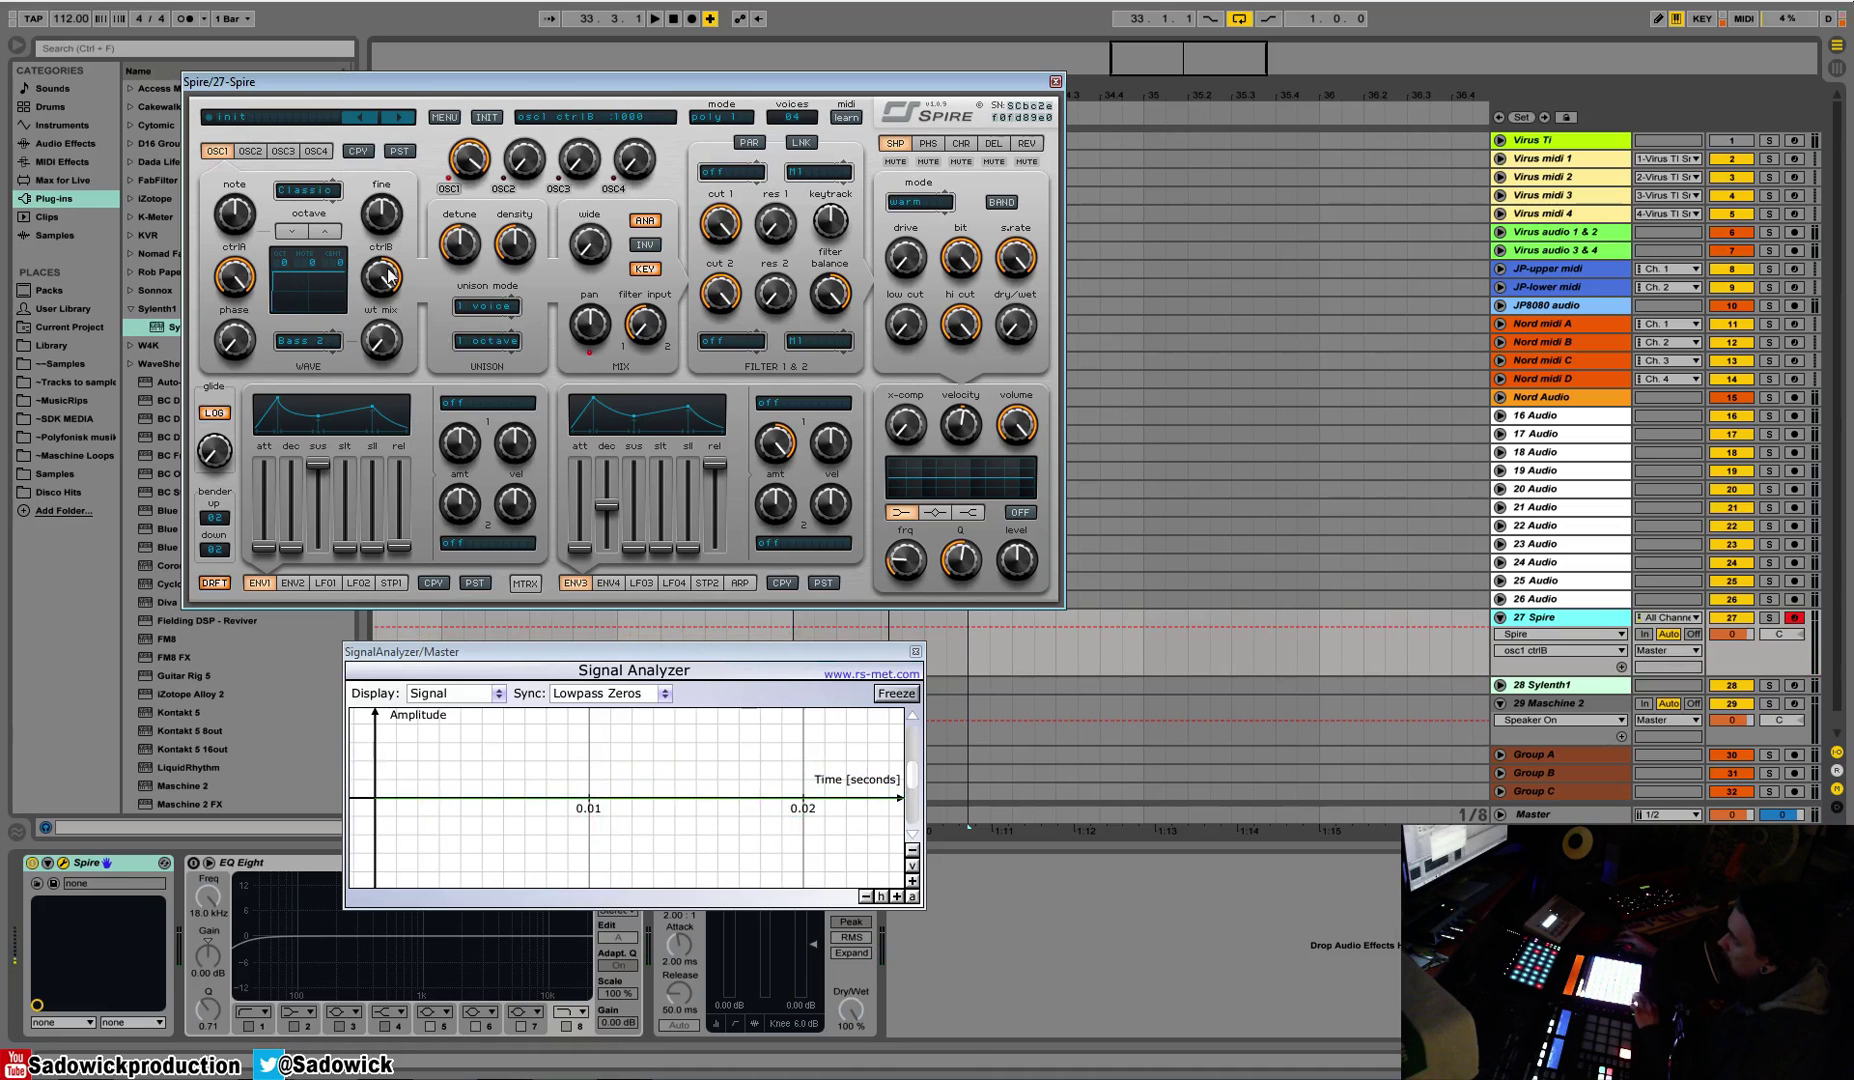
{"action": "scroll", "coordinate": [388, 290], "scroll_direction": "down", "scroll_amount": 4}
{"action": "scroll", "coordinate": [388, 290], "scroll_direction": "down", "scroll_amount": 3}
{"action": "scroll", "coordinate": [408, 294], "scroll_direction": "up", "scroll_amount": 3}
{"action": "scroll", "coordinate": [407, 306], "scroll_direction": "down", "scroll_amount": 4}
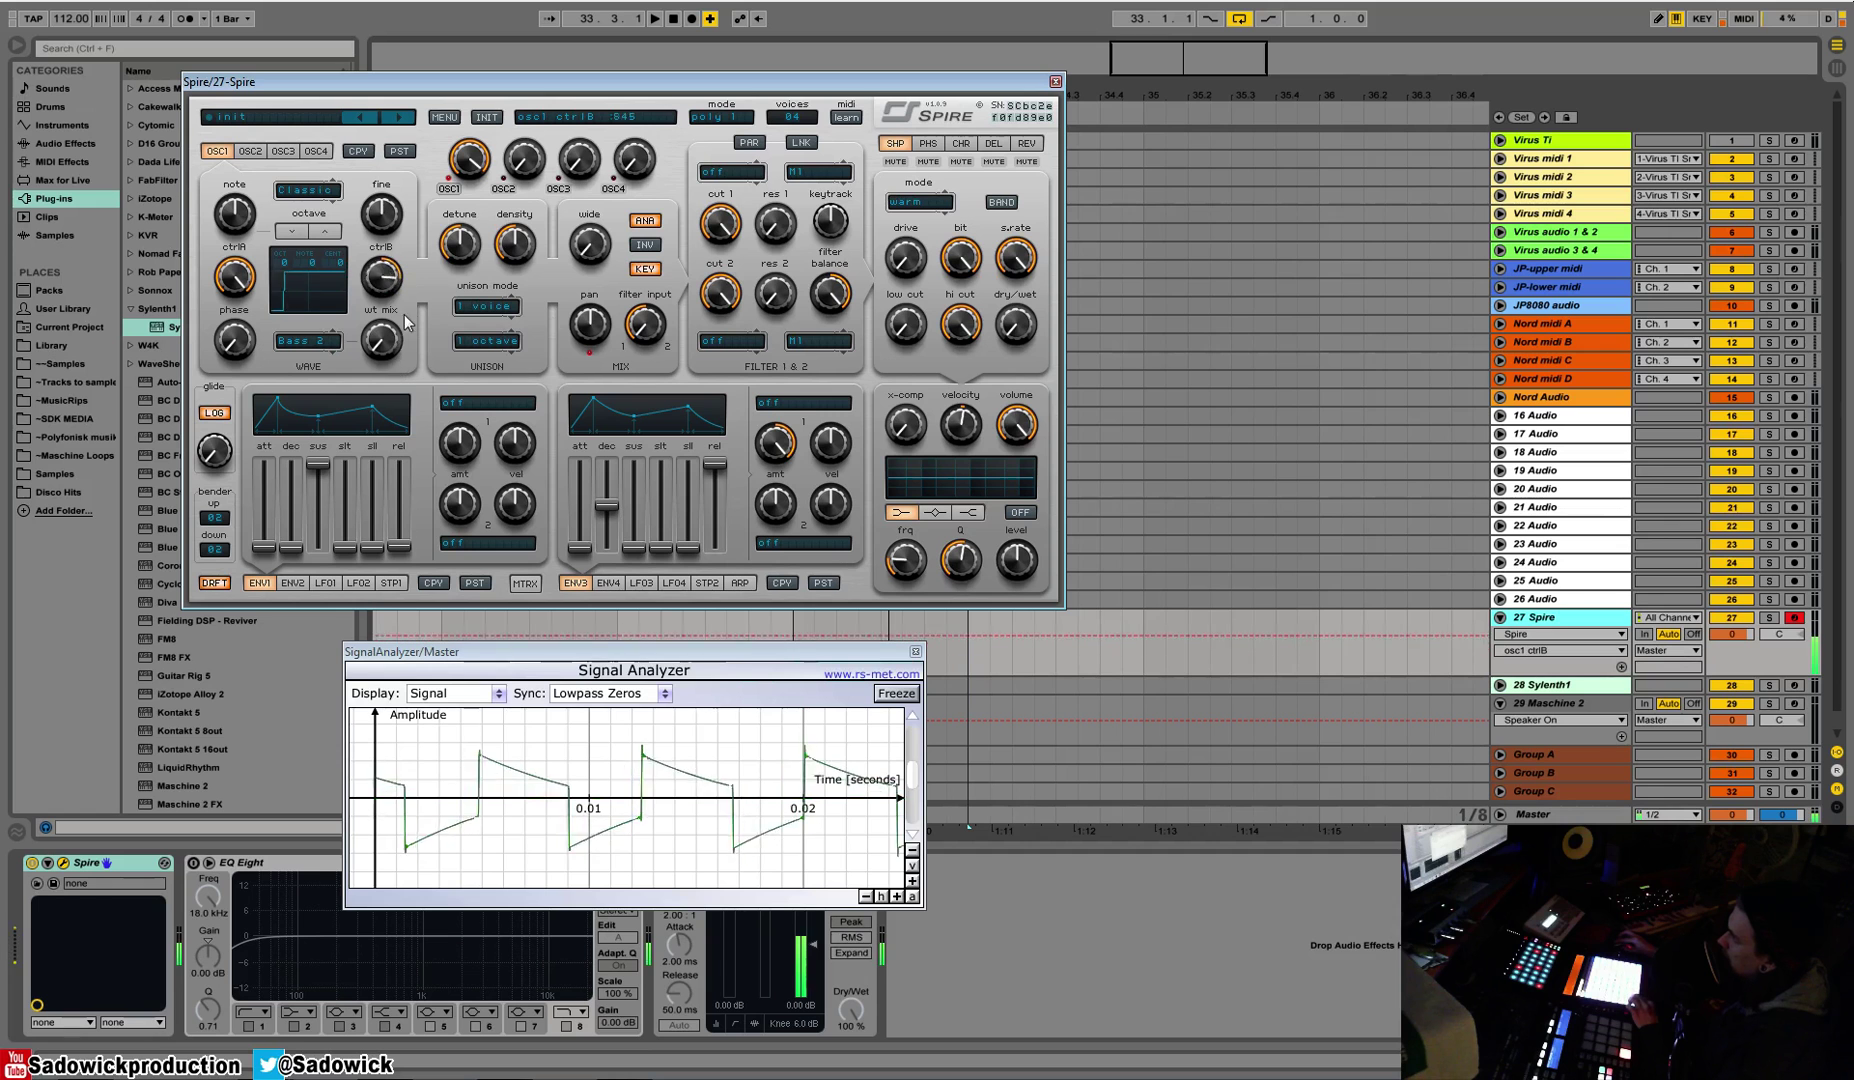
{"action": "scroll", "coordinate": [400, 345], "scroll_direction": "down", "scroll_amount": 3}
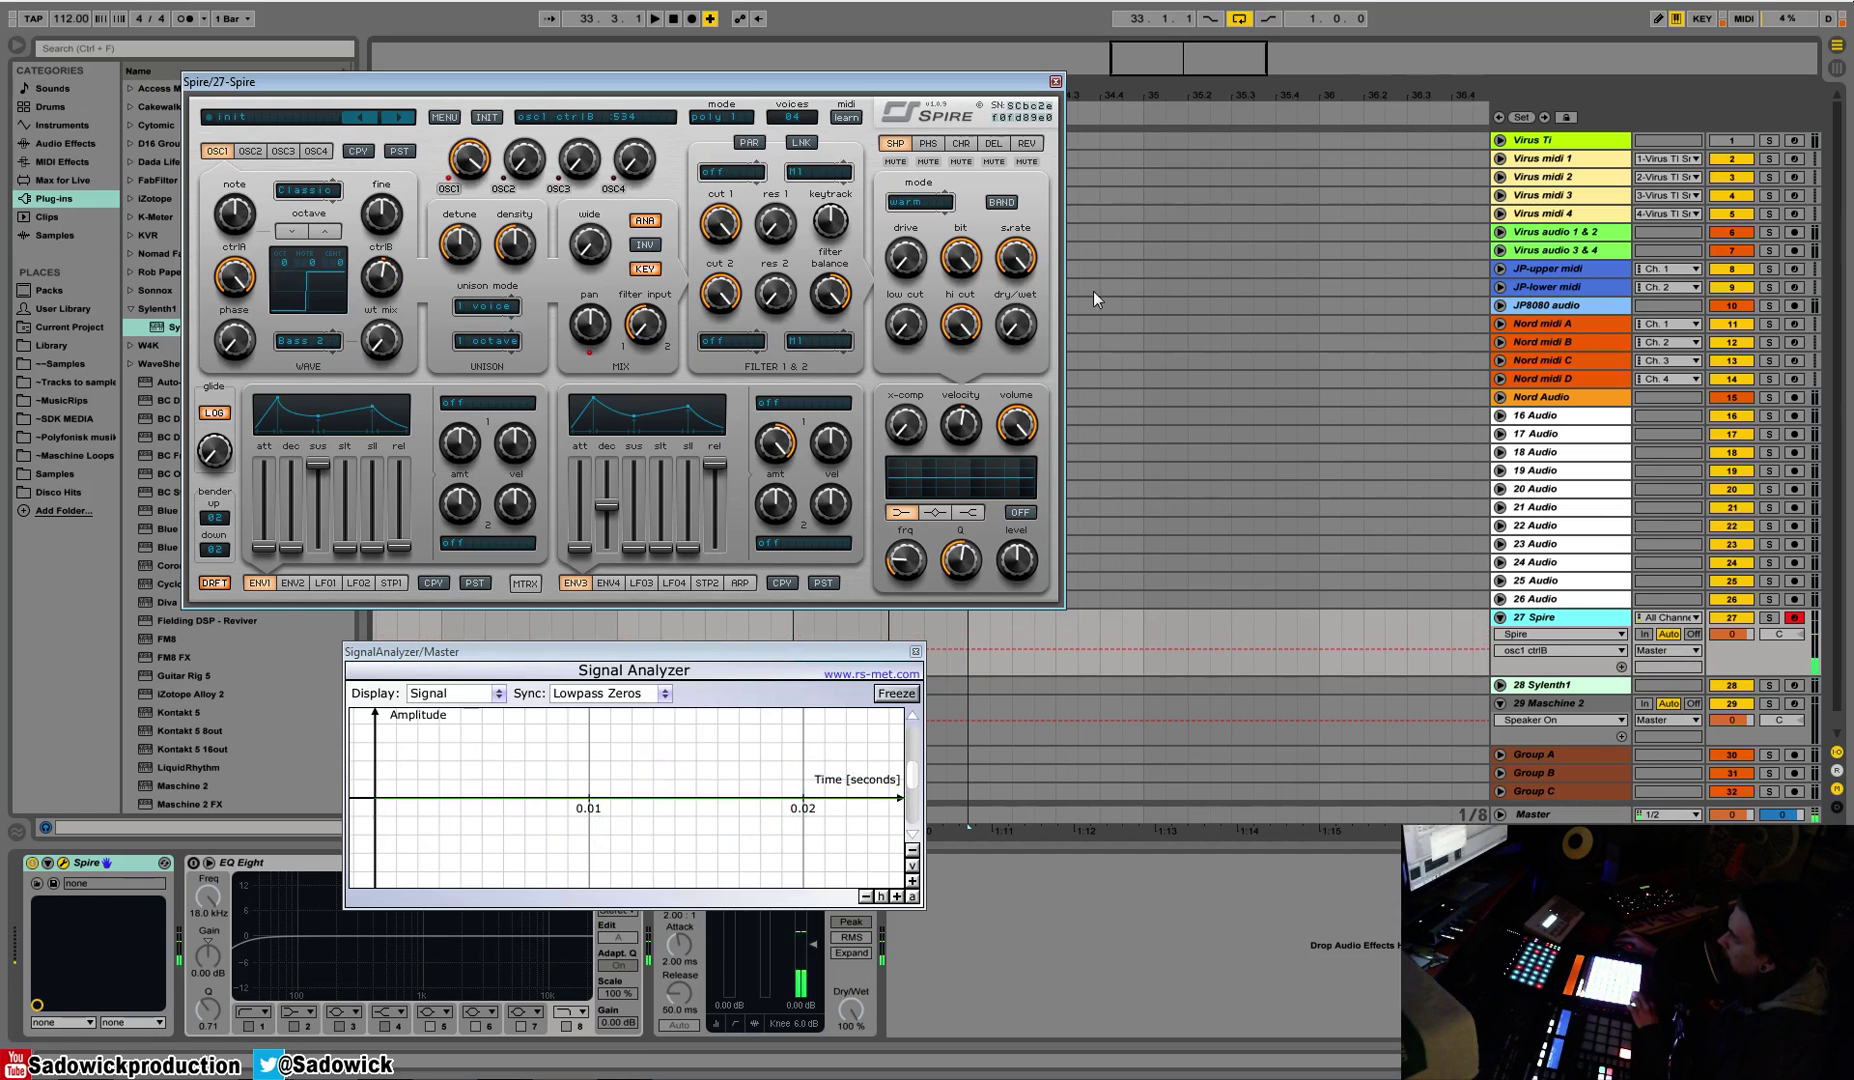
Step: Close the Spire plugin window
{"action": "left_click", "coordinate": [1055, 82]}
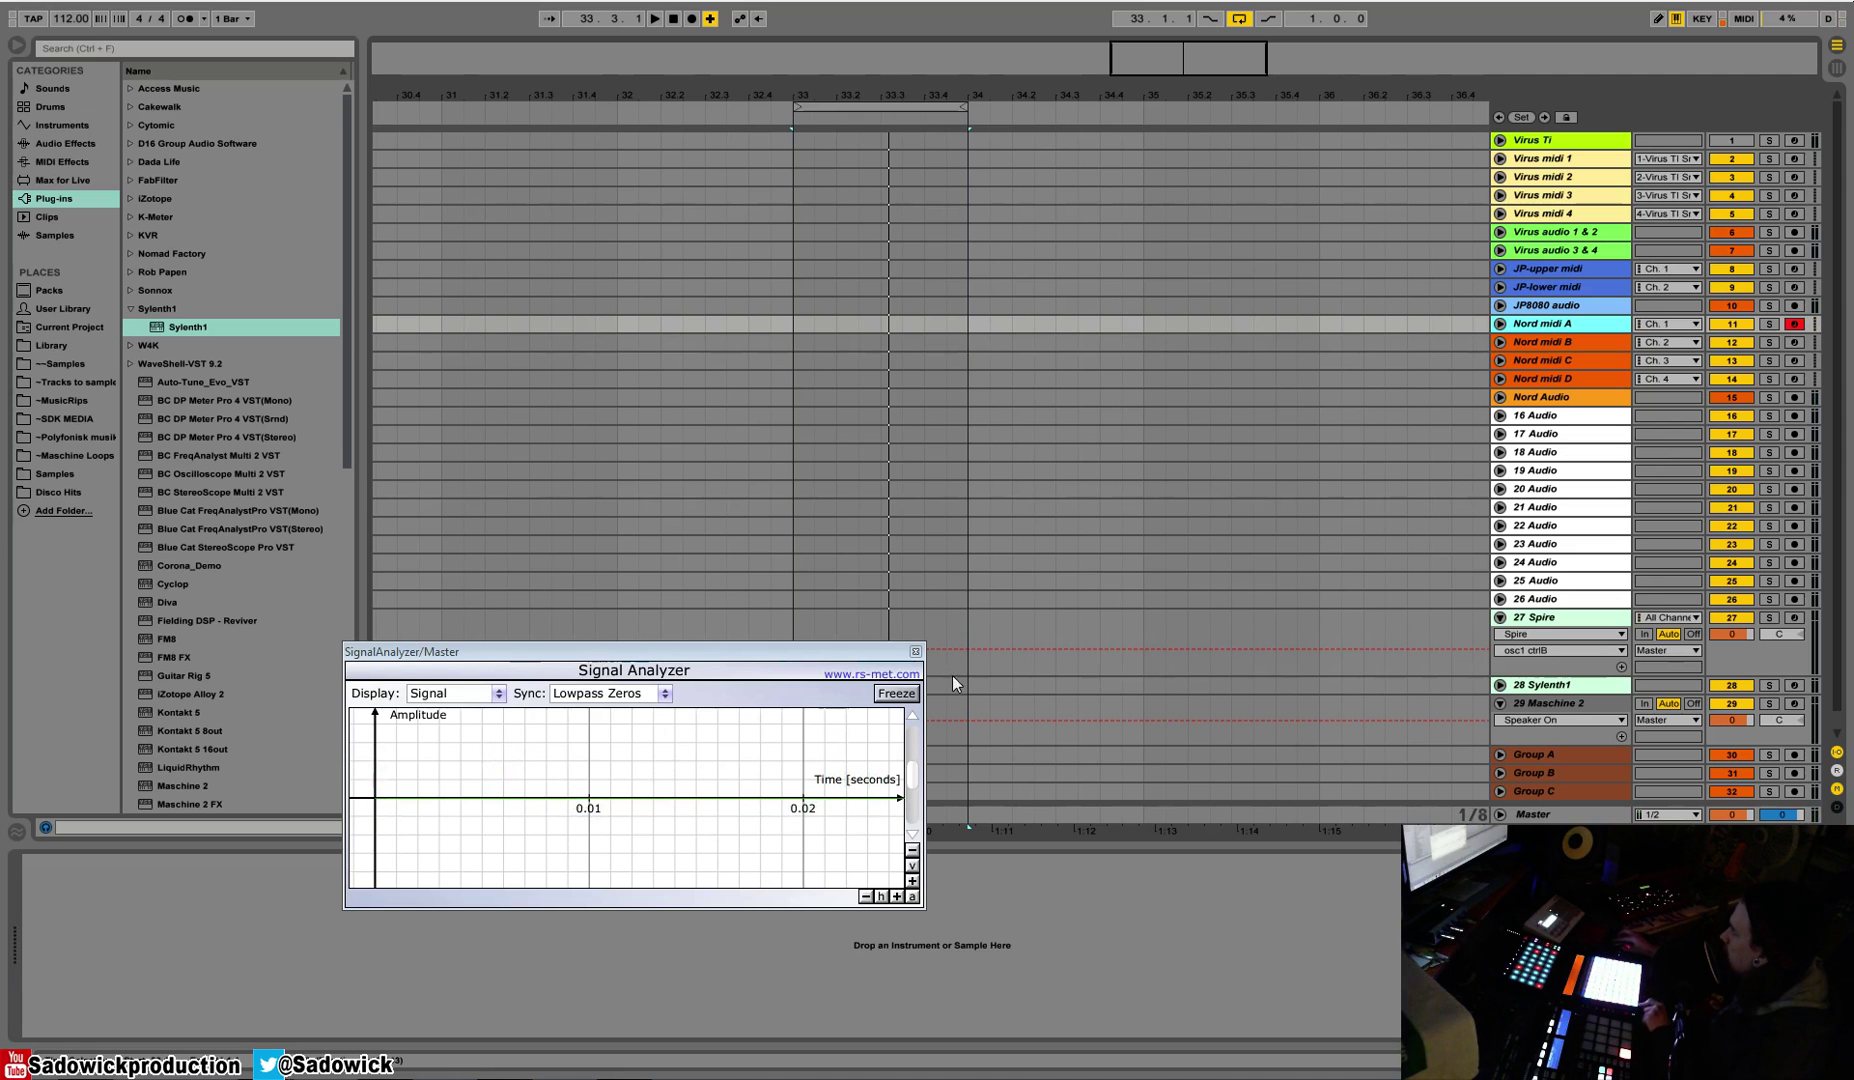
Step: Close Signal Analyzer, arm the Virus Ti track, and open the Virus TI Snow editor on its OSC page
{"action": "left_click", "coordinate": [915, 651]}
{"action": "left_click", "coordinate": [1593, 160]}
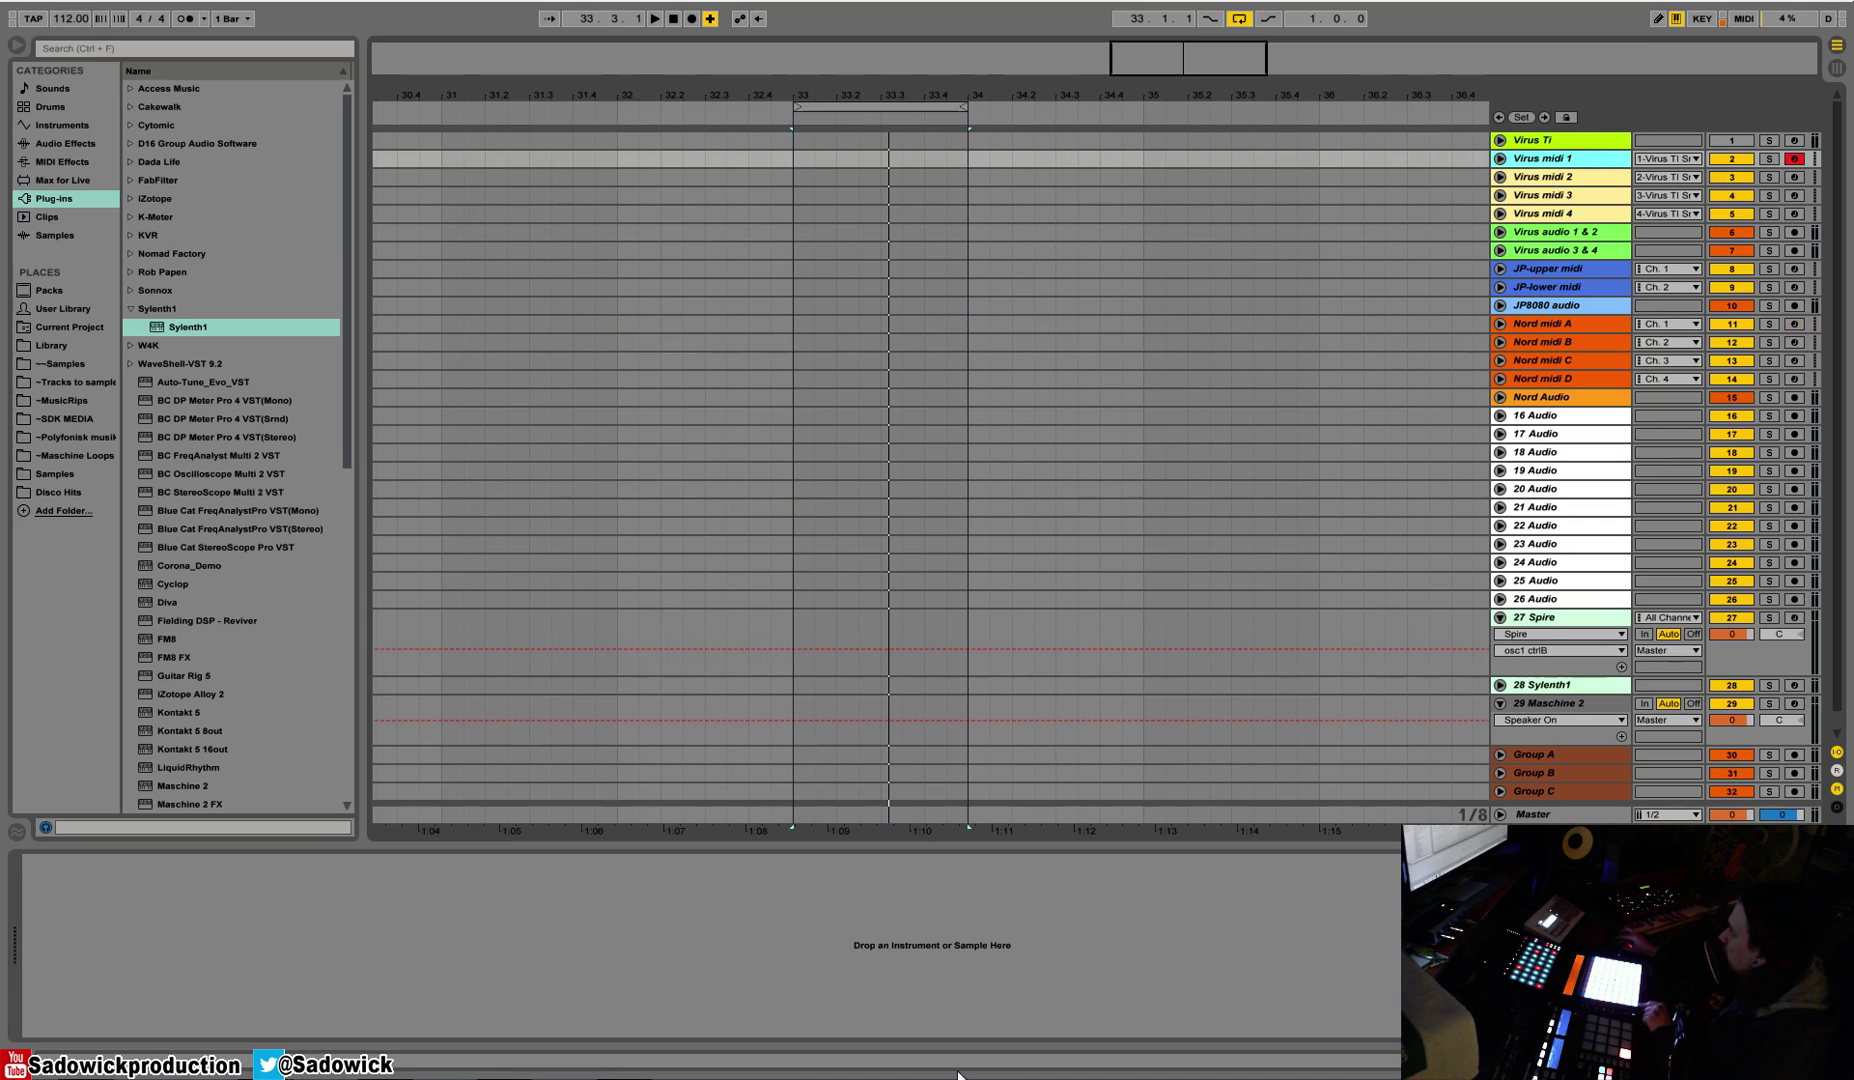
{"action": "left_click", "coordinate": [1588, 145]}
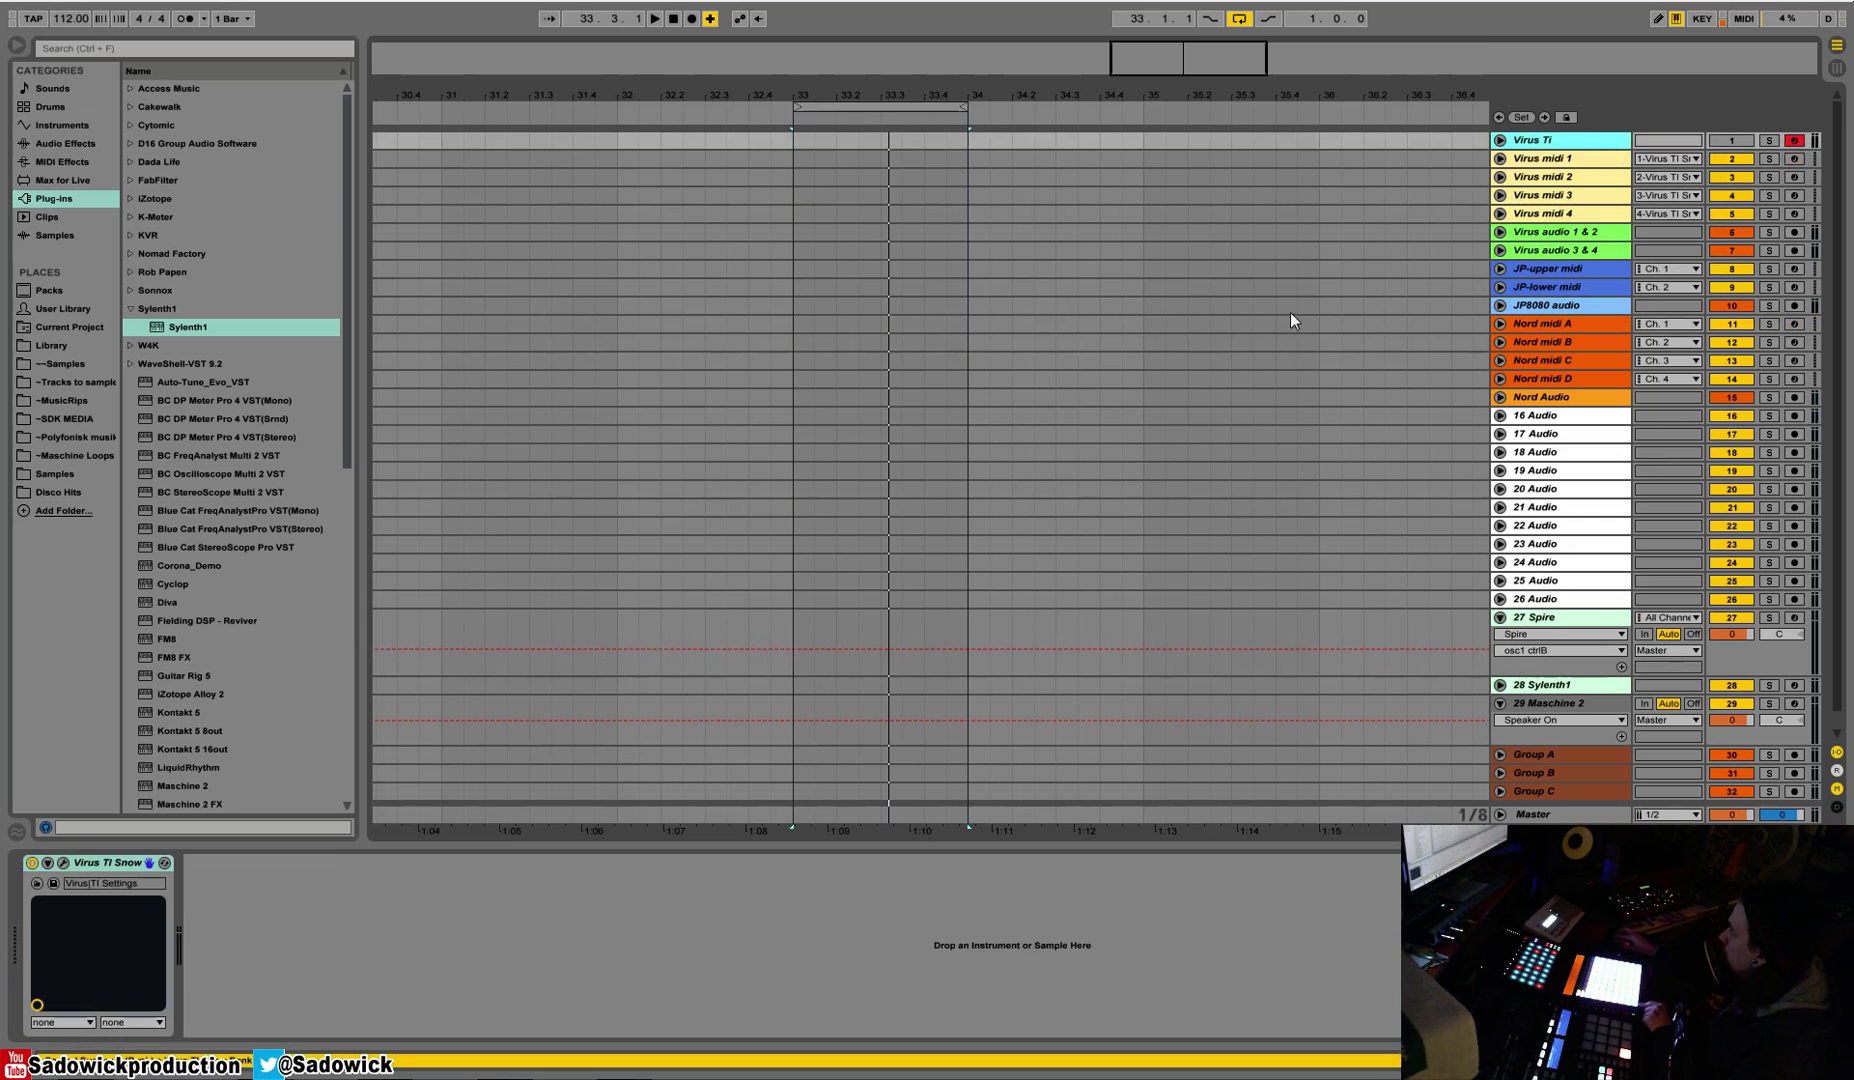
{"action": "left_click", "coordinate": [68, 878]}
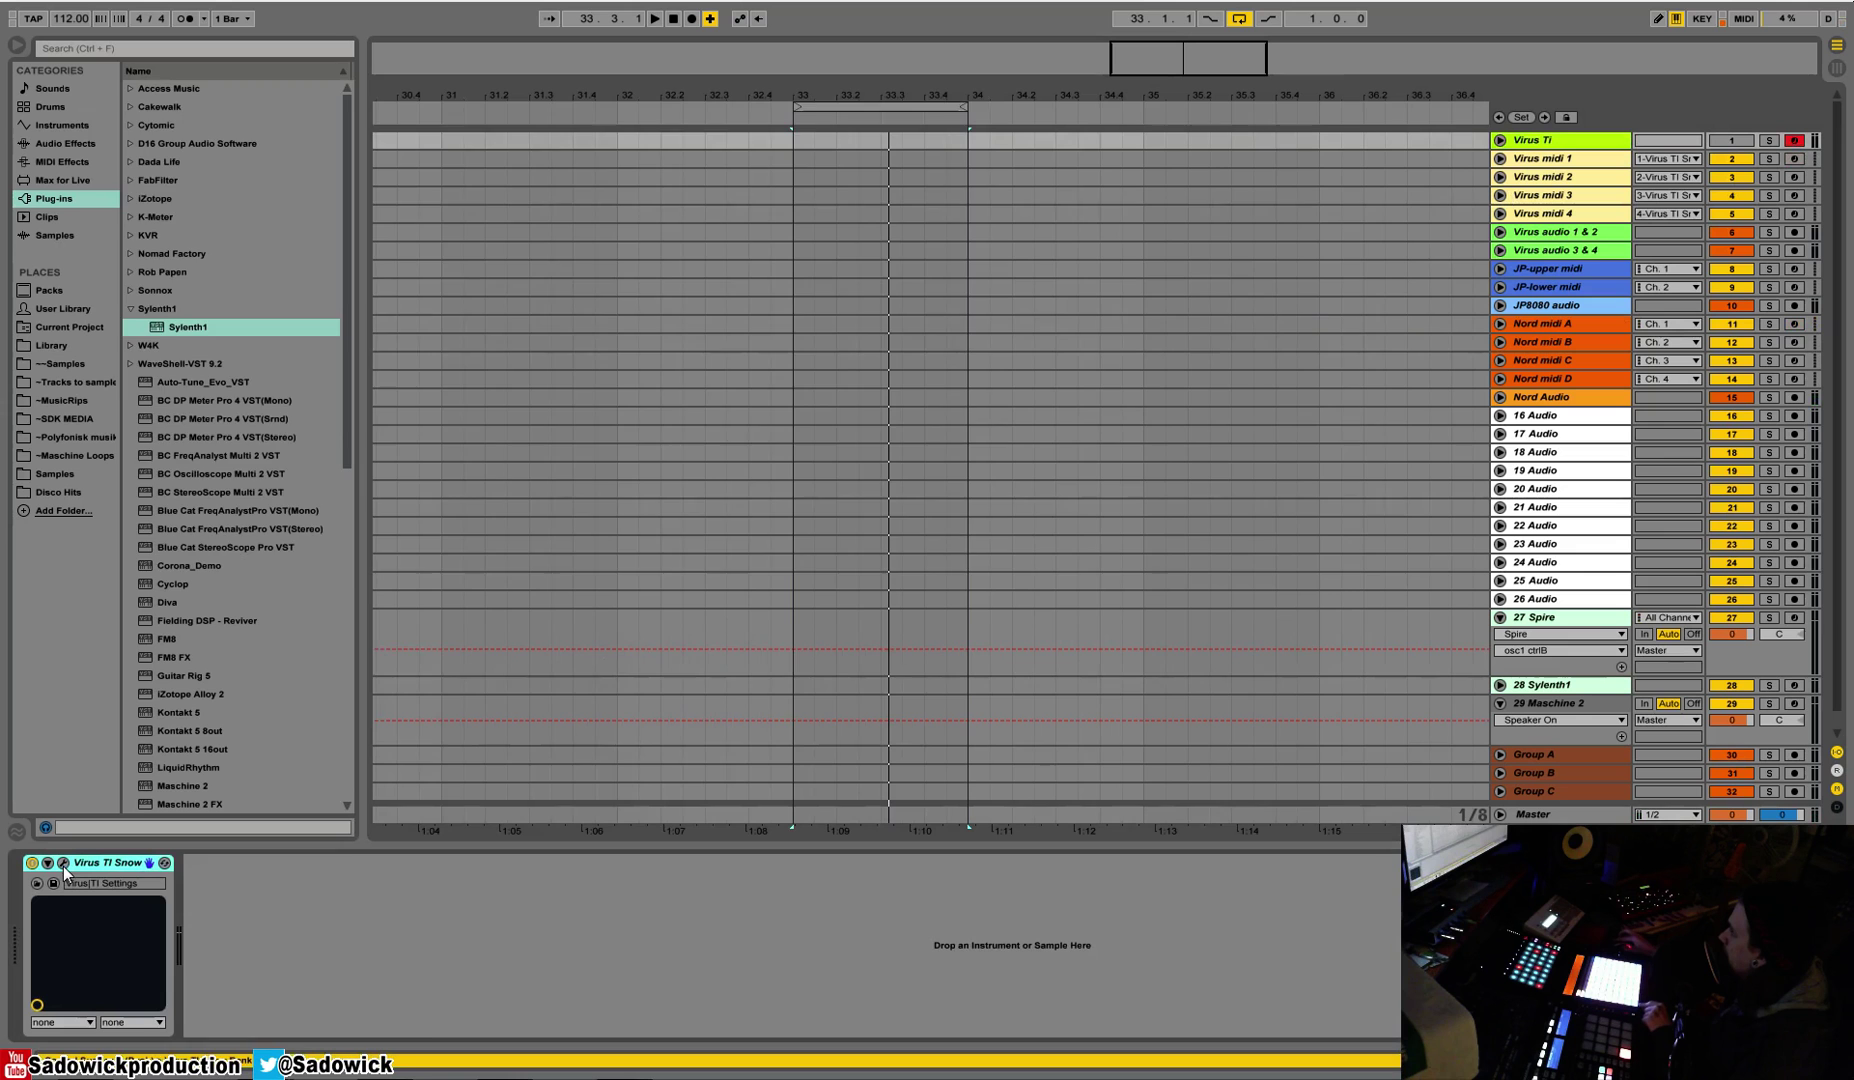
{"action": "left_click", "coordinate": [63, 863]}
{"action": "left_click_drag", "start_coordinate": [675, 62], "coordinate": [871, 309]}
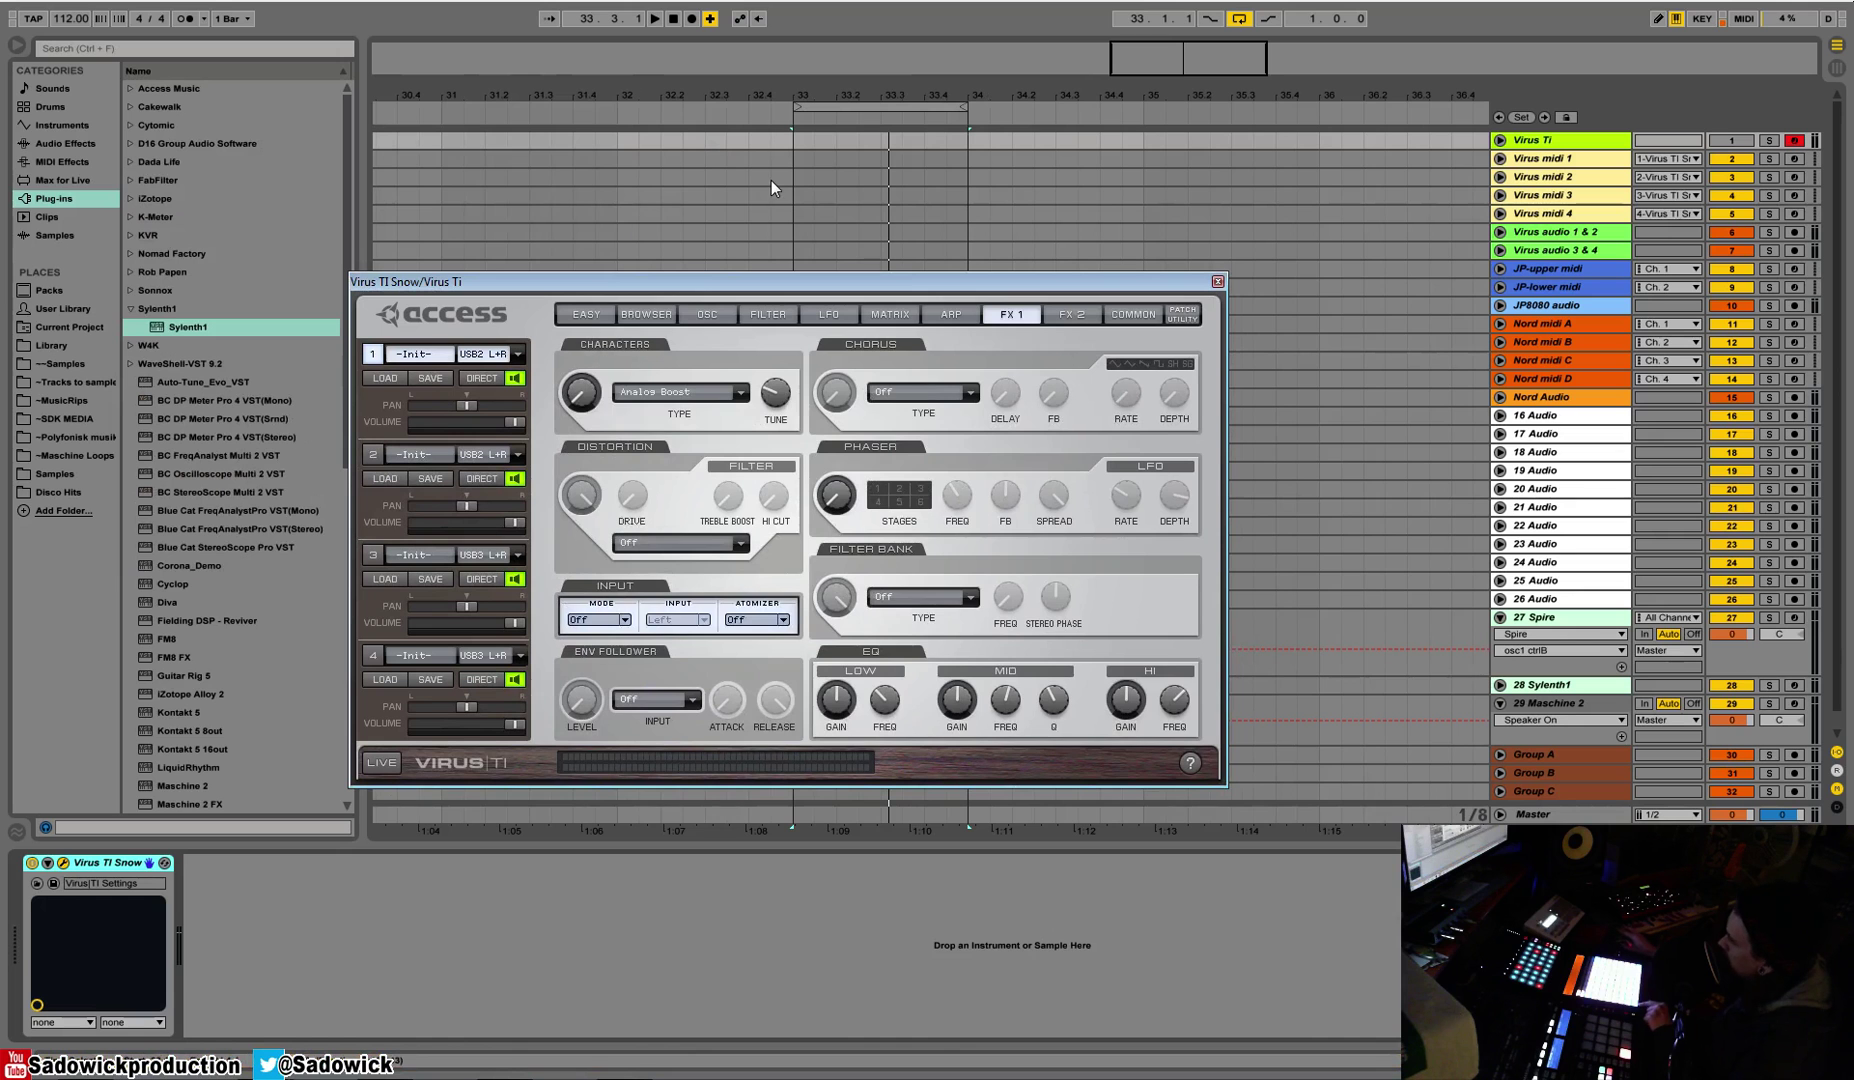
{"action": "left_click", "coordinate": [655, 314]}
{"action": "left_click", "coordinate": [713, 319]}
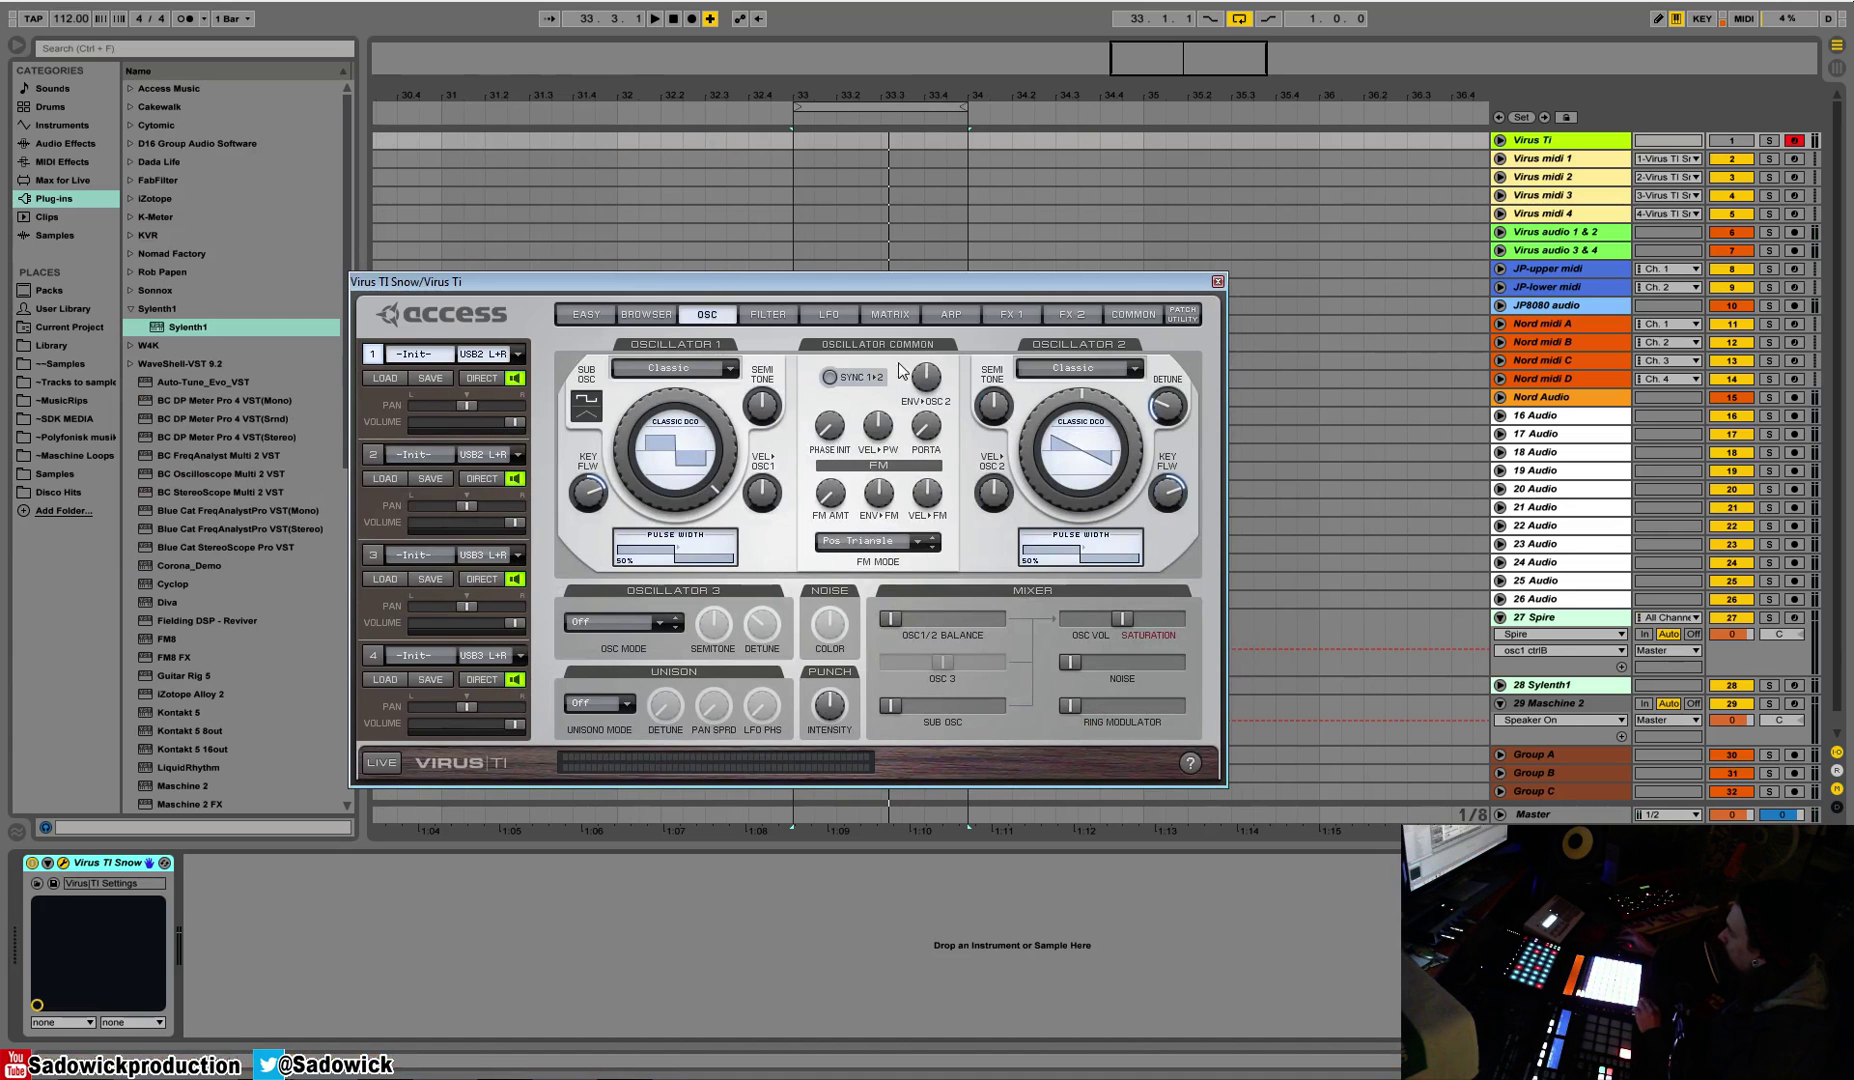
Step: Route Virus TI LFO 1's modulation to Osc 1 Pulse Width
{"action": "left_click", "coordinate": [820, 314]}
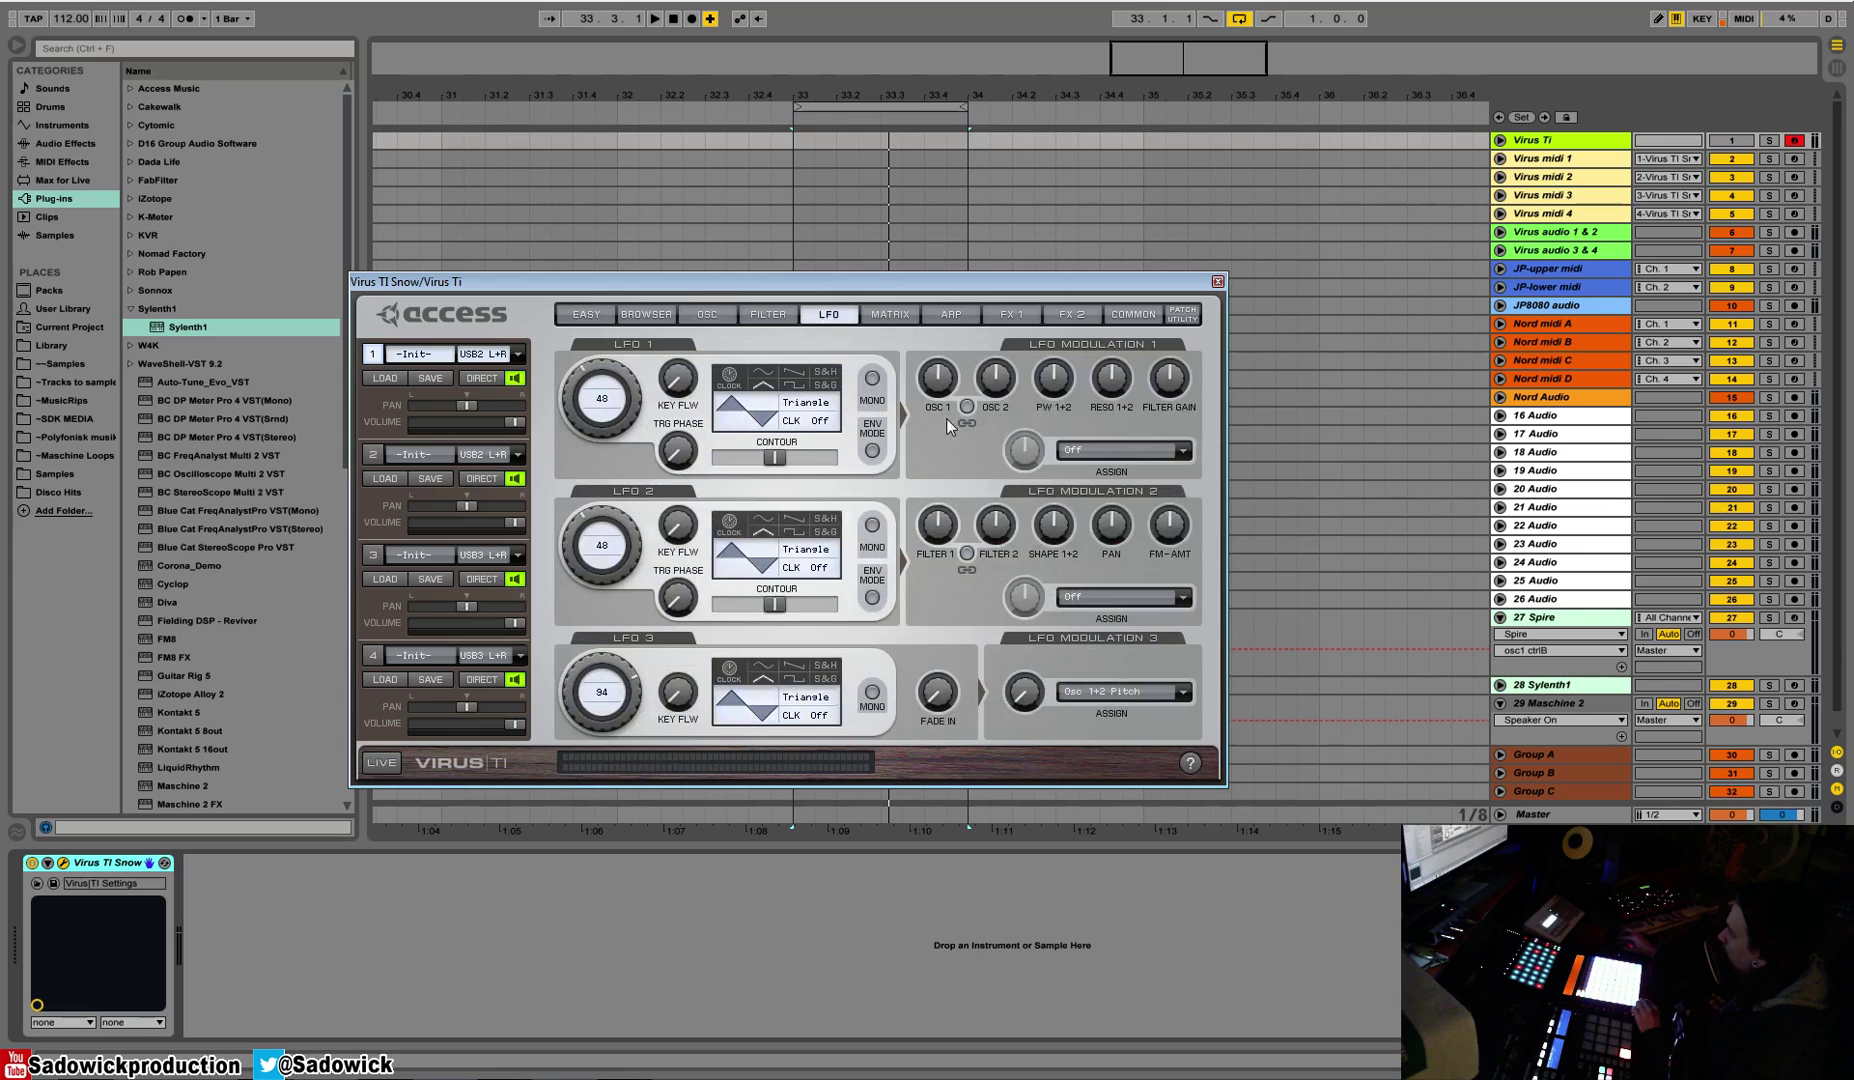
{"action": "left_click", "coordinate": [1120, 450]}
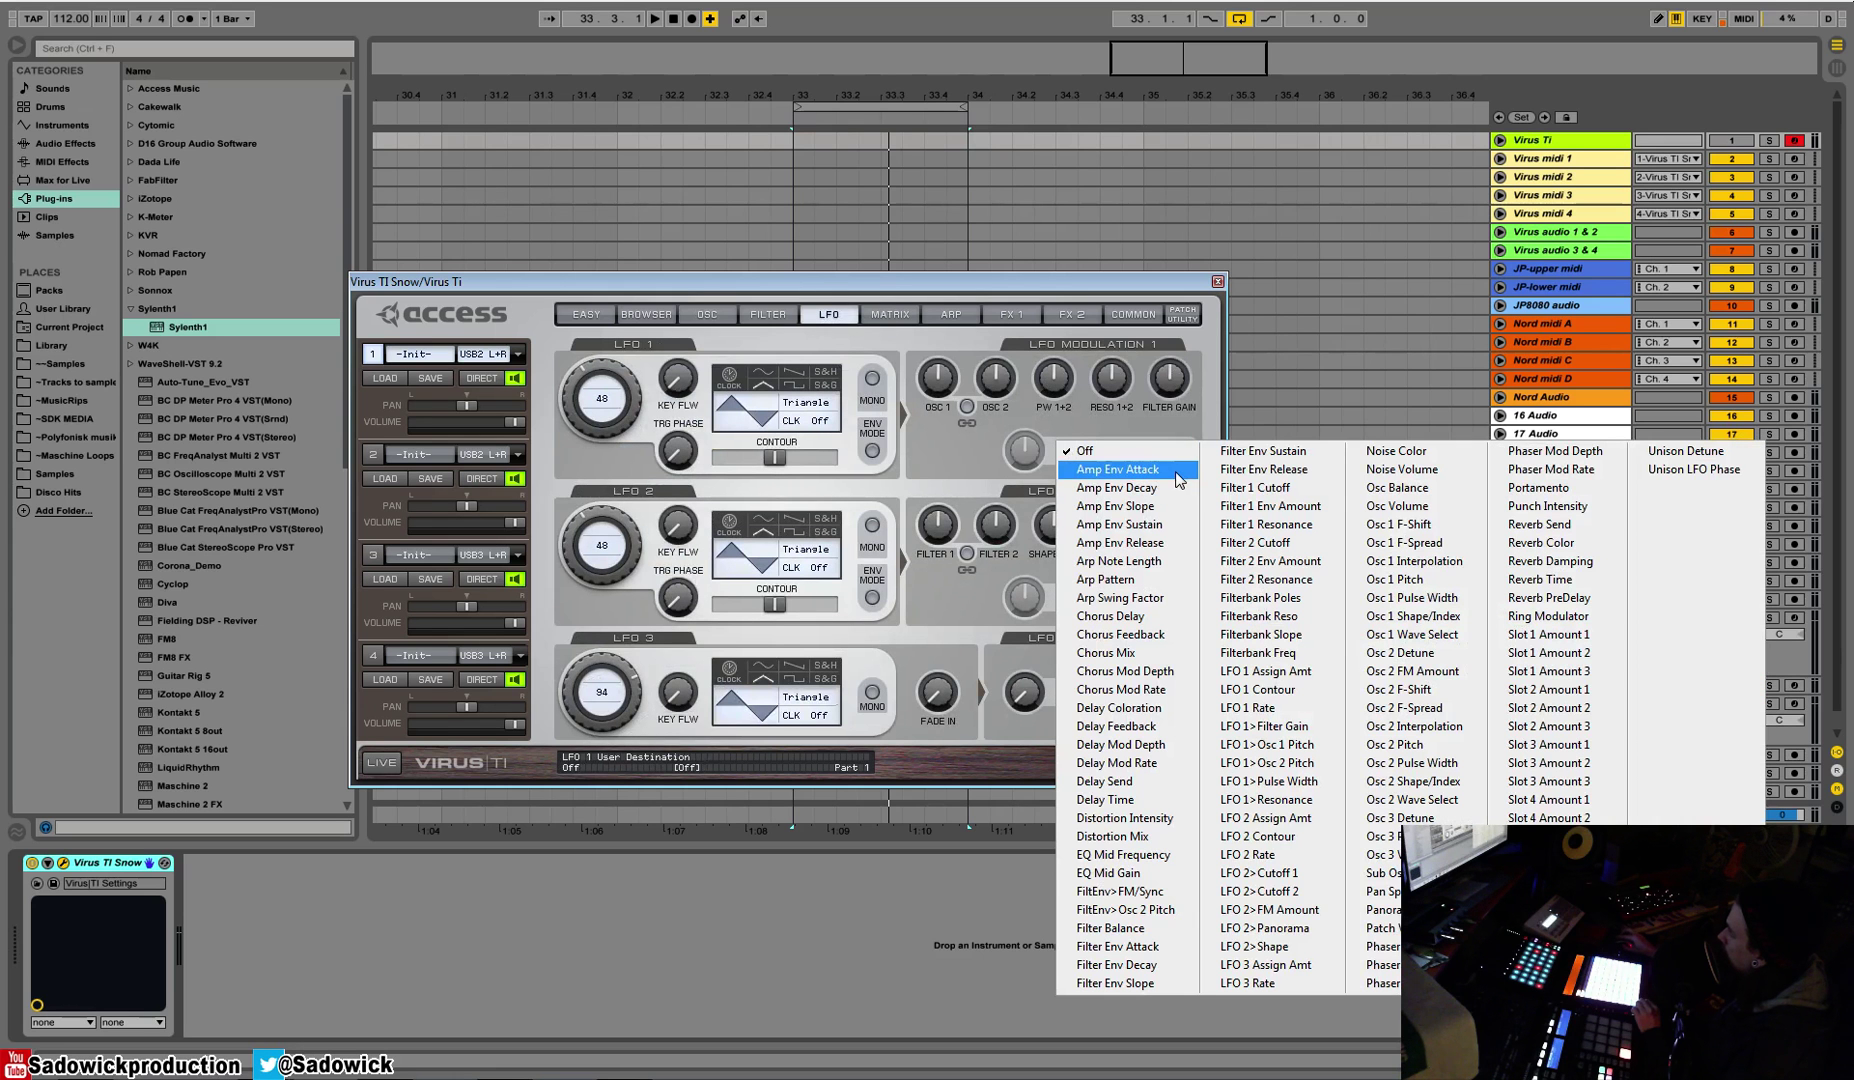
{"action": "left_click", "coordinate": [1399, 598]}
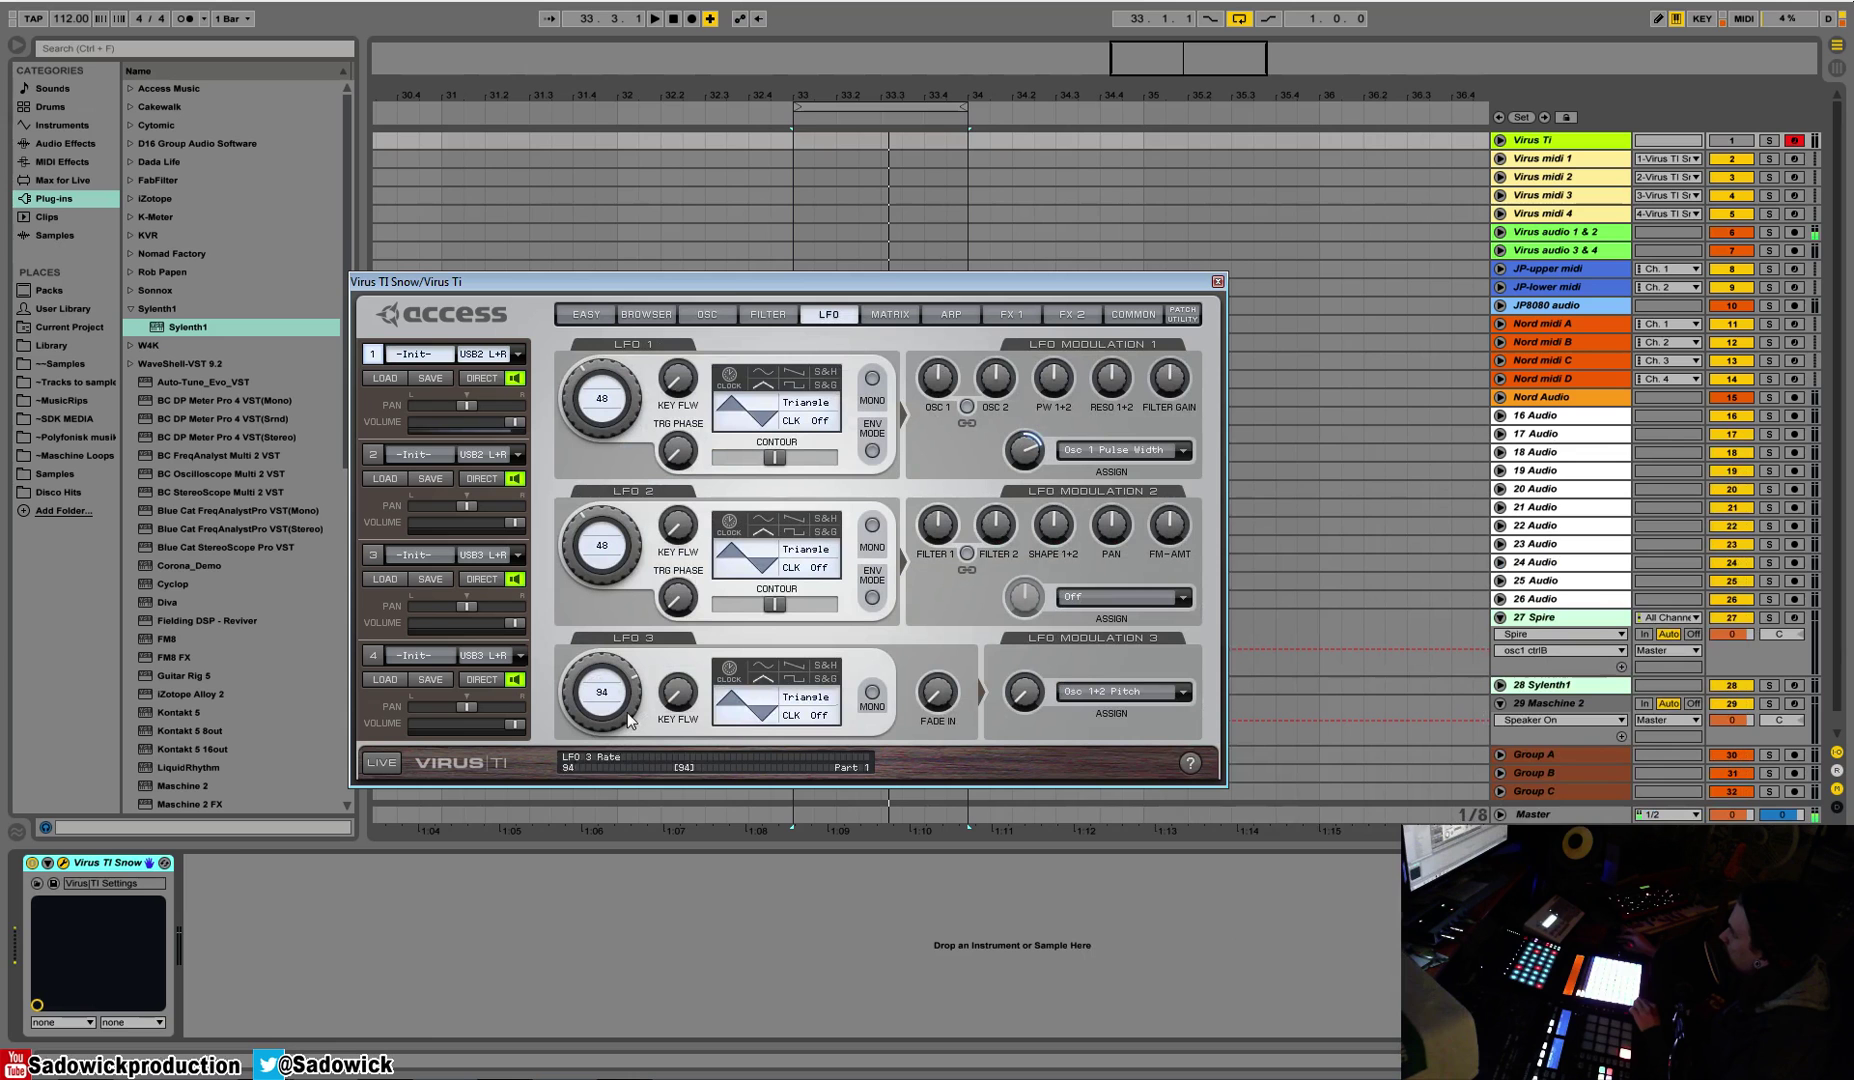
Step: Reopen the Master track's Signal Analyzer window
{"action": "left_click", "coordinate": [1555, 815]}
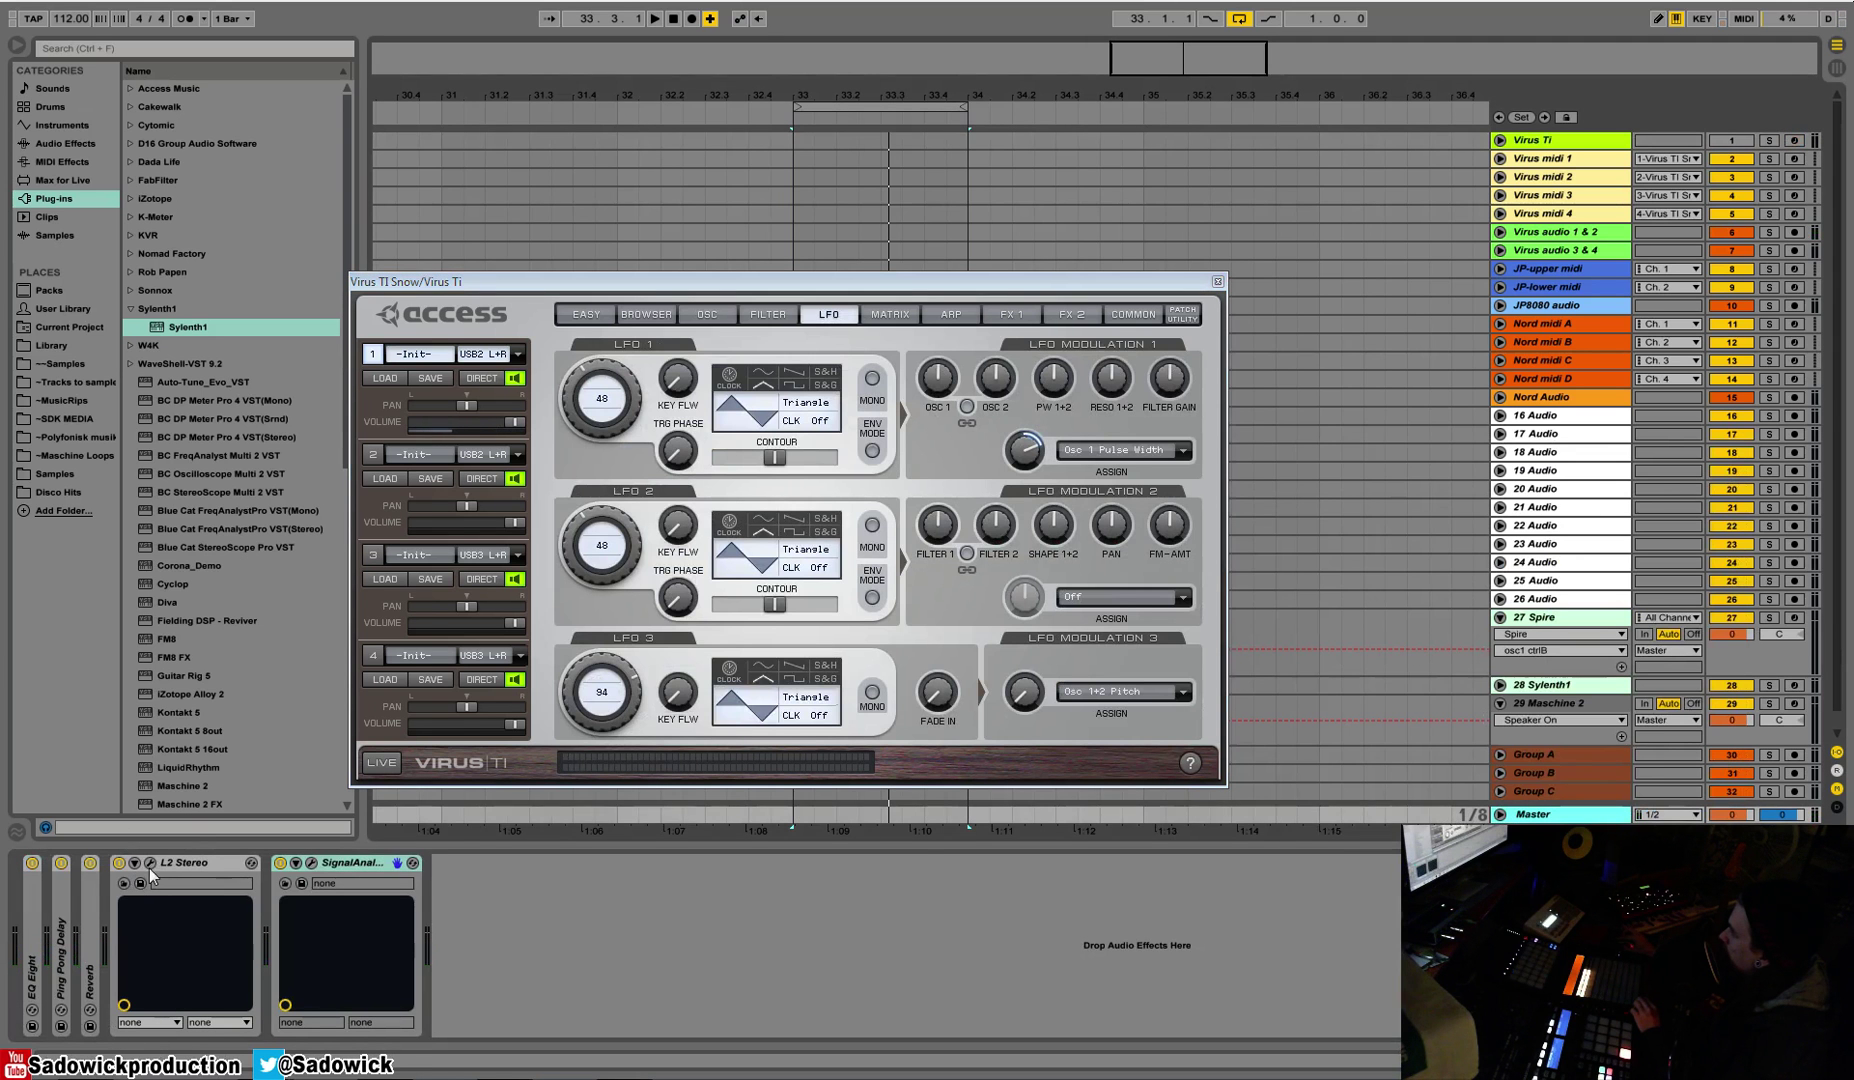
{"action": "left_click", "coordinate": [311, 862]}
{"action": "left_click_drag", "start_coordinate": [632, 278], "coordinate": [556, 92]}
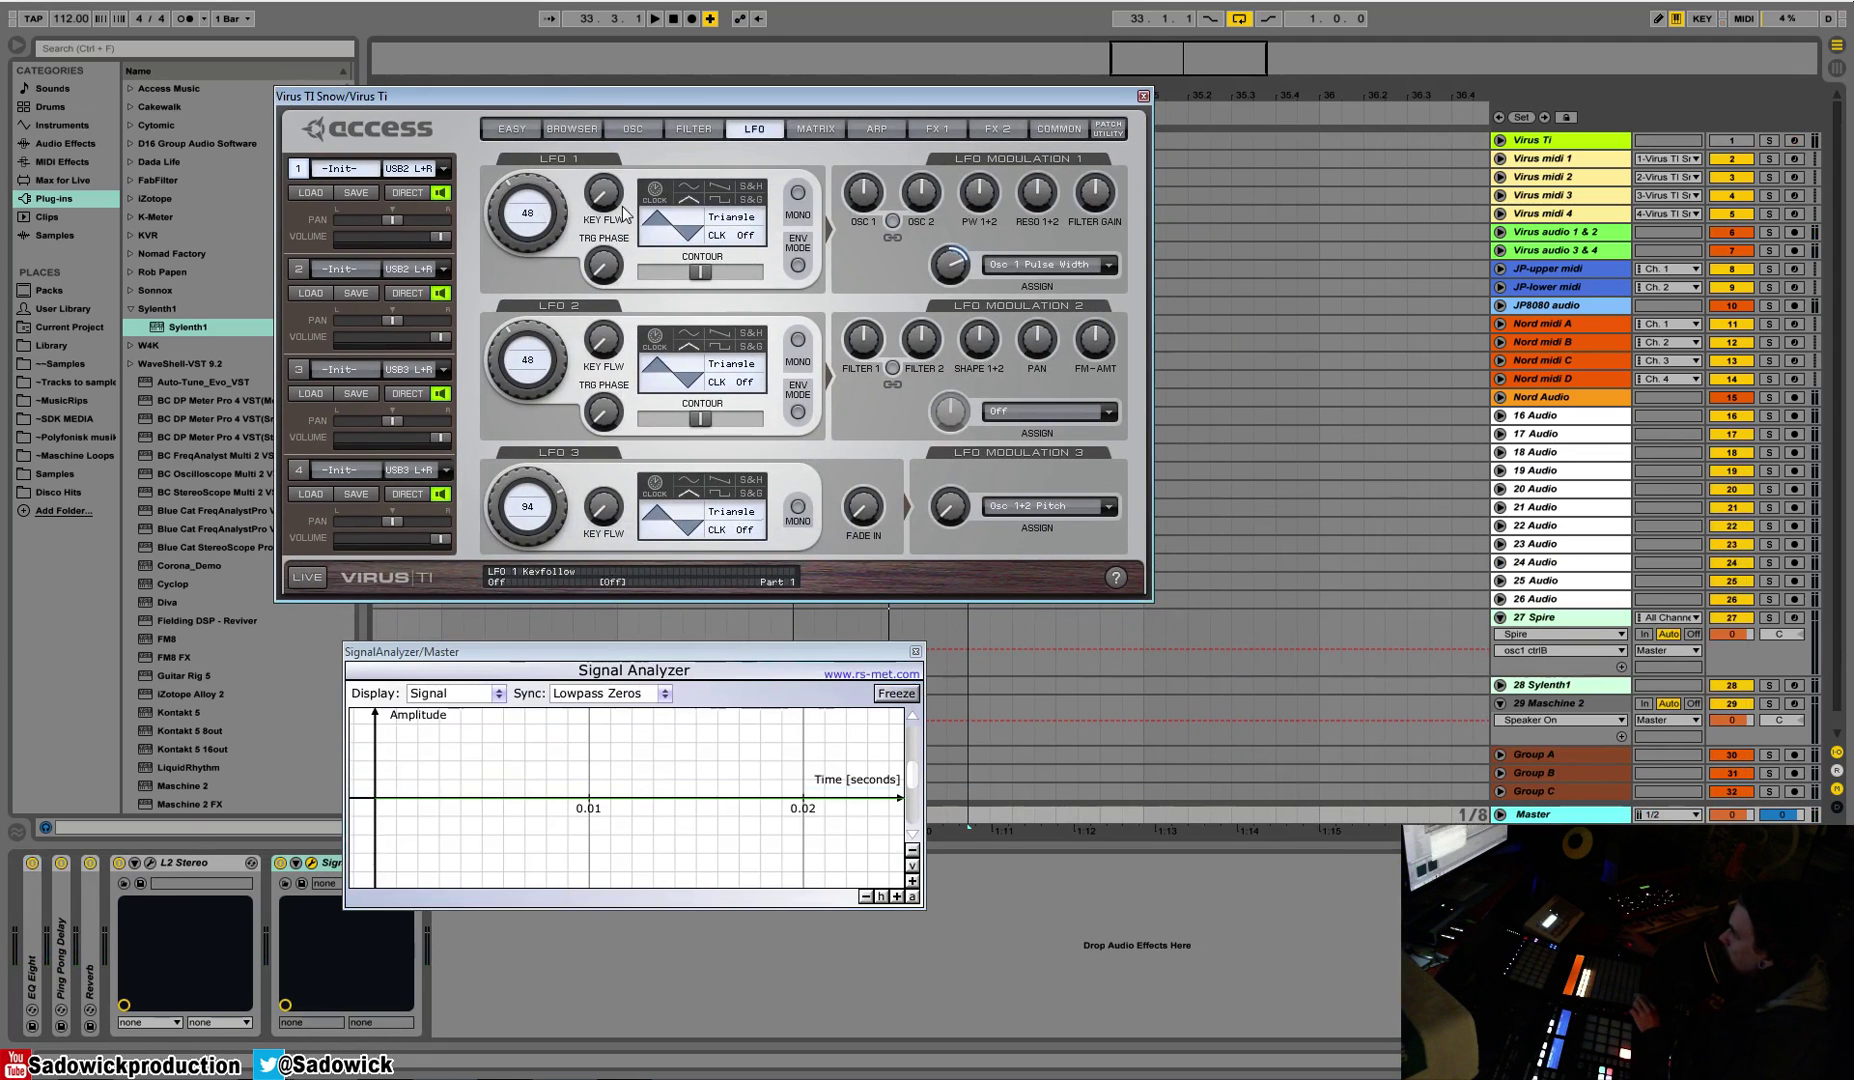
Step: Arm Virus midi 1, widen Osc 1 pulse width to 74%, and switch Osc 2 from saw to pulse
{"action": "left_click", "coordinate": [1568, 168]}
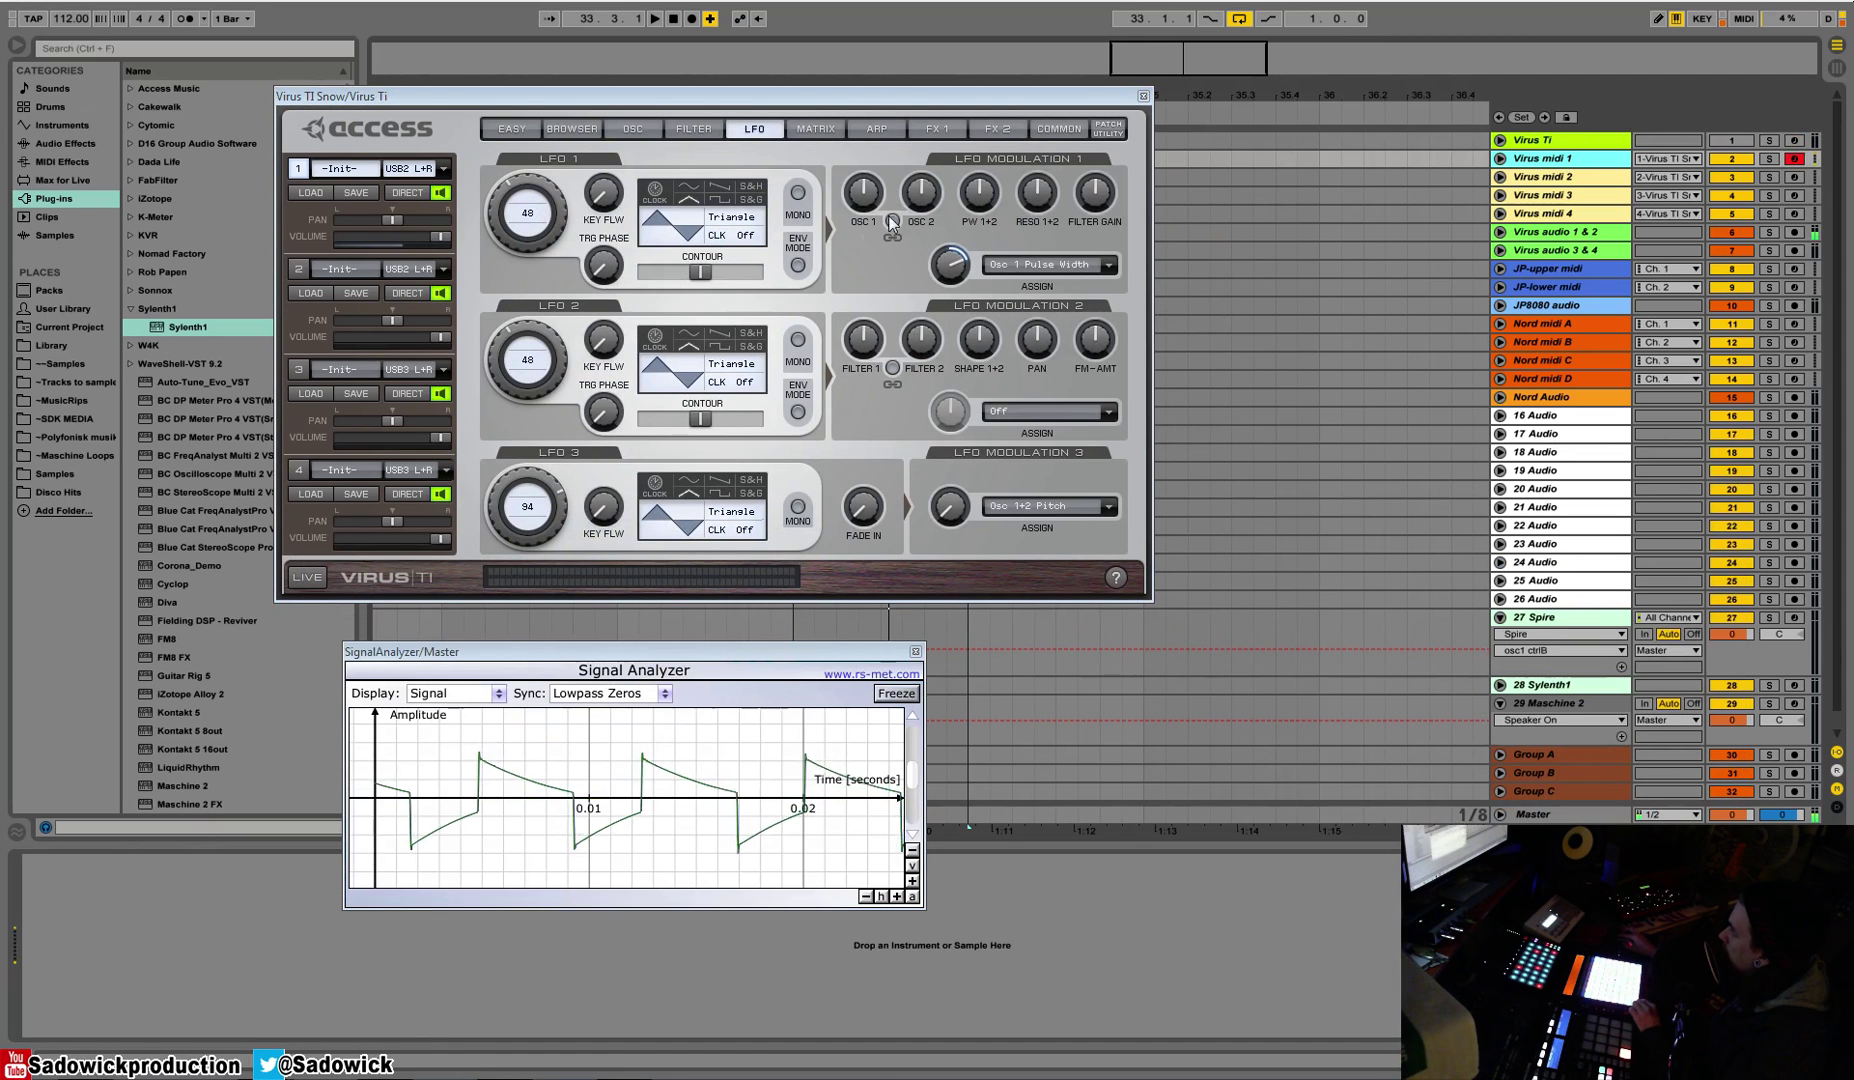
{"action": "mouse_move", "coordinate": [498, 193]}
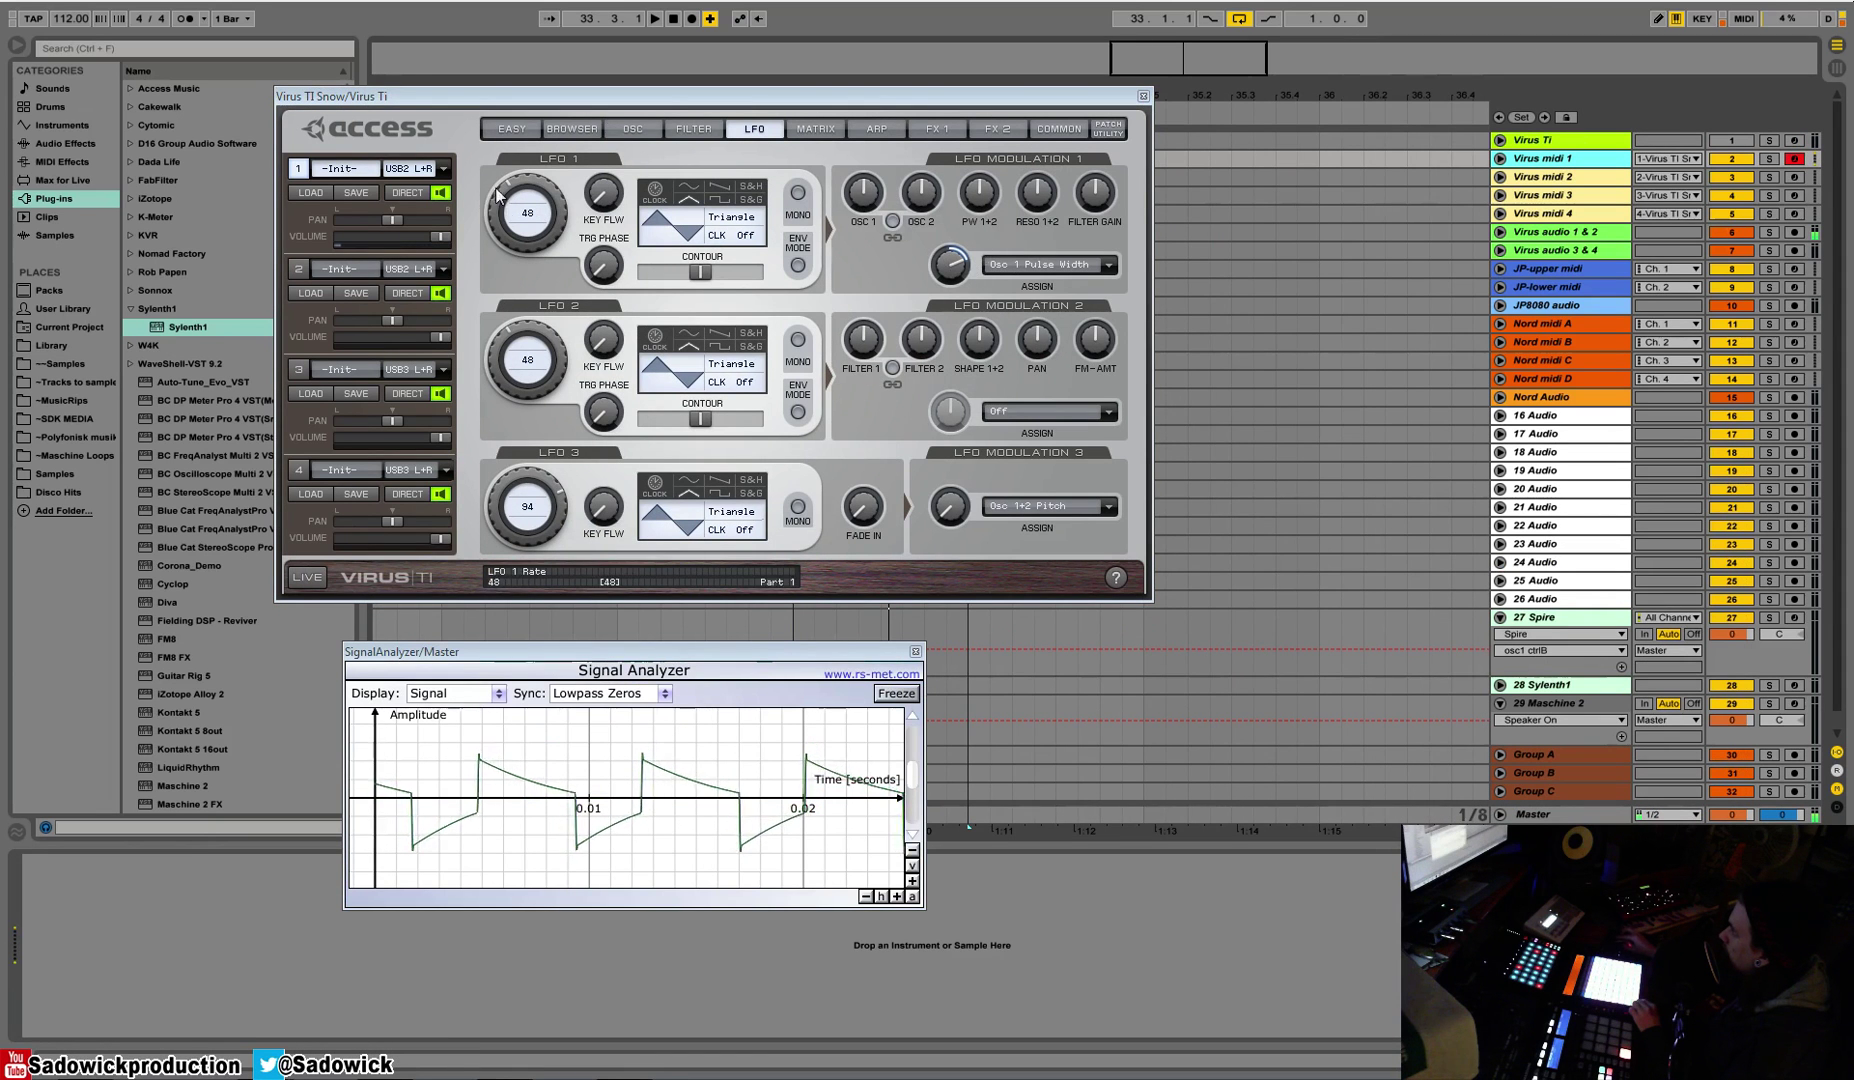
{"action": "left_click", "coordinate": [632, 128]}
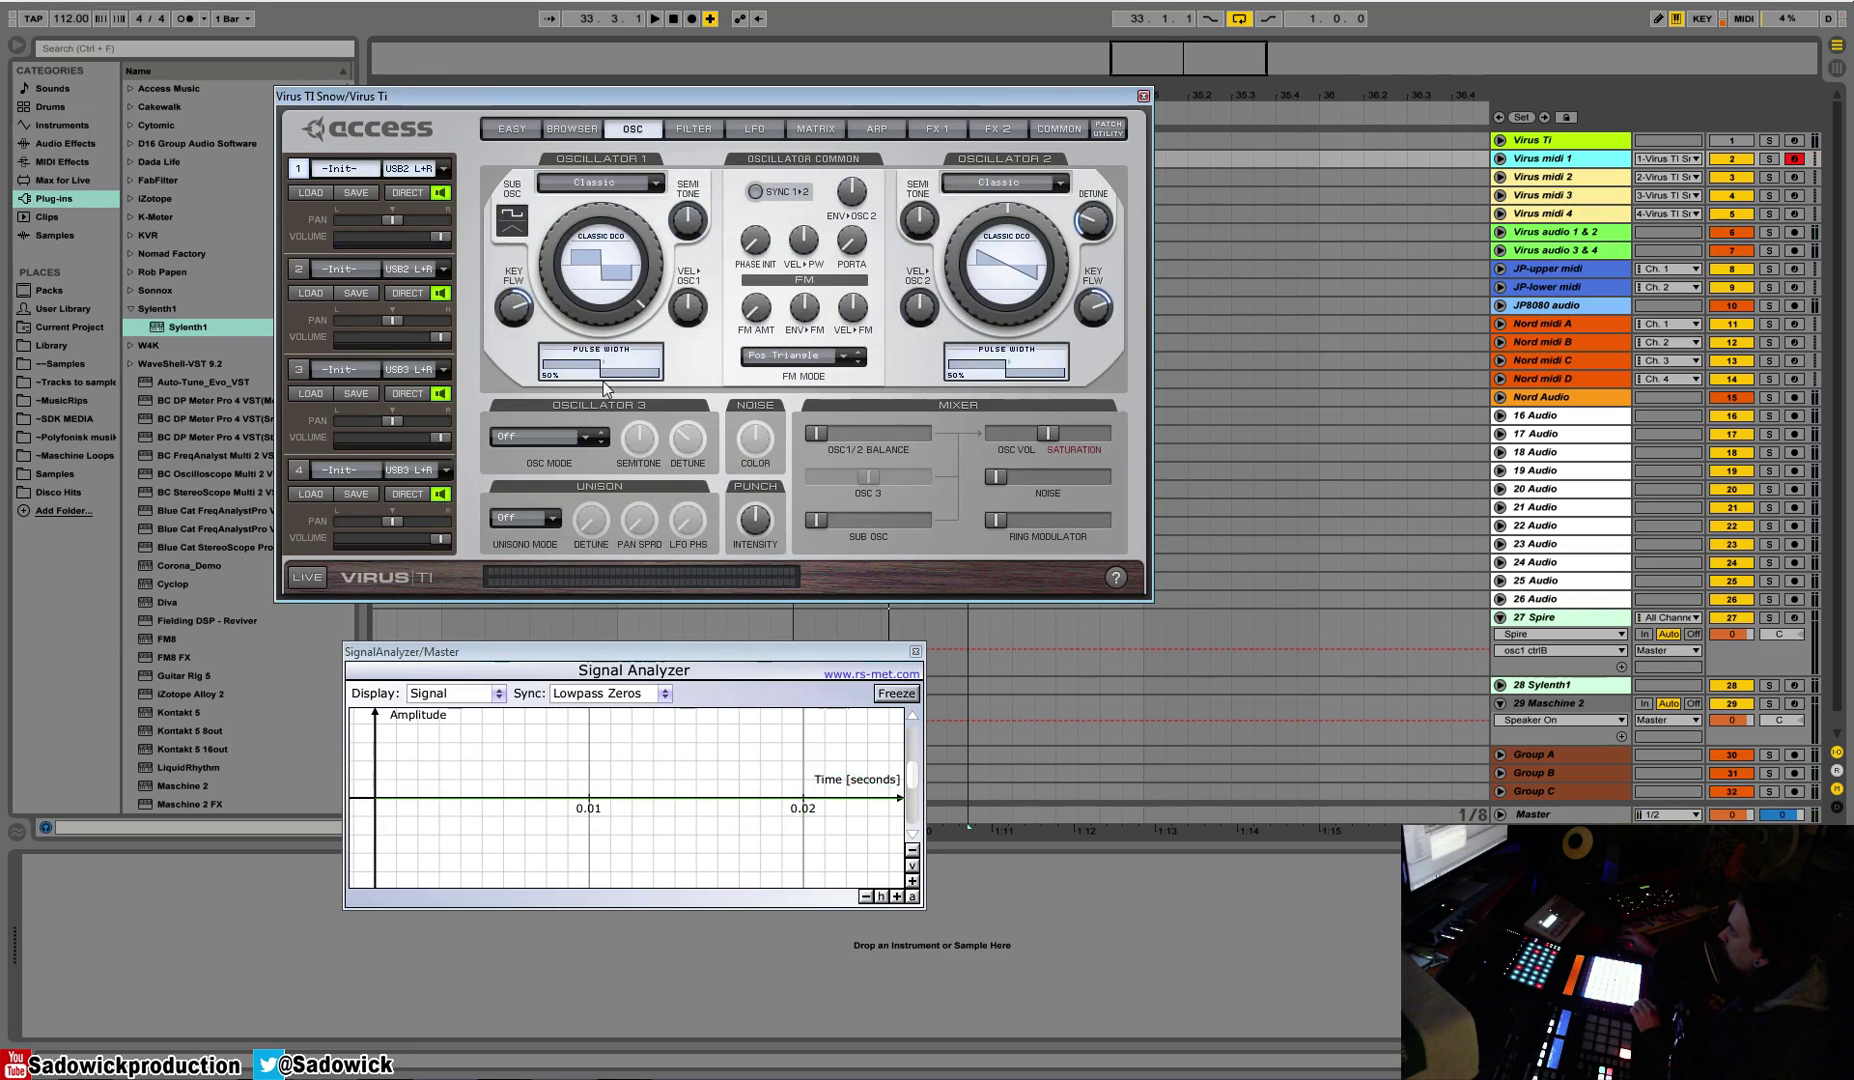
{"action": "left_click_drag", "start_coordinate": [605, 388], "coordinate": [738, 376]}
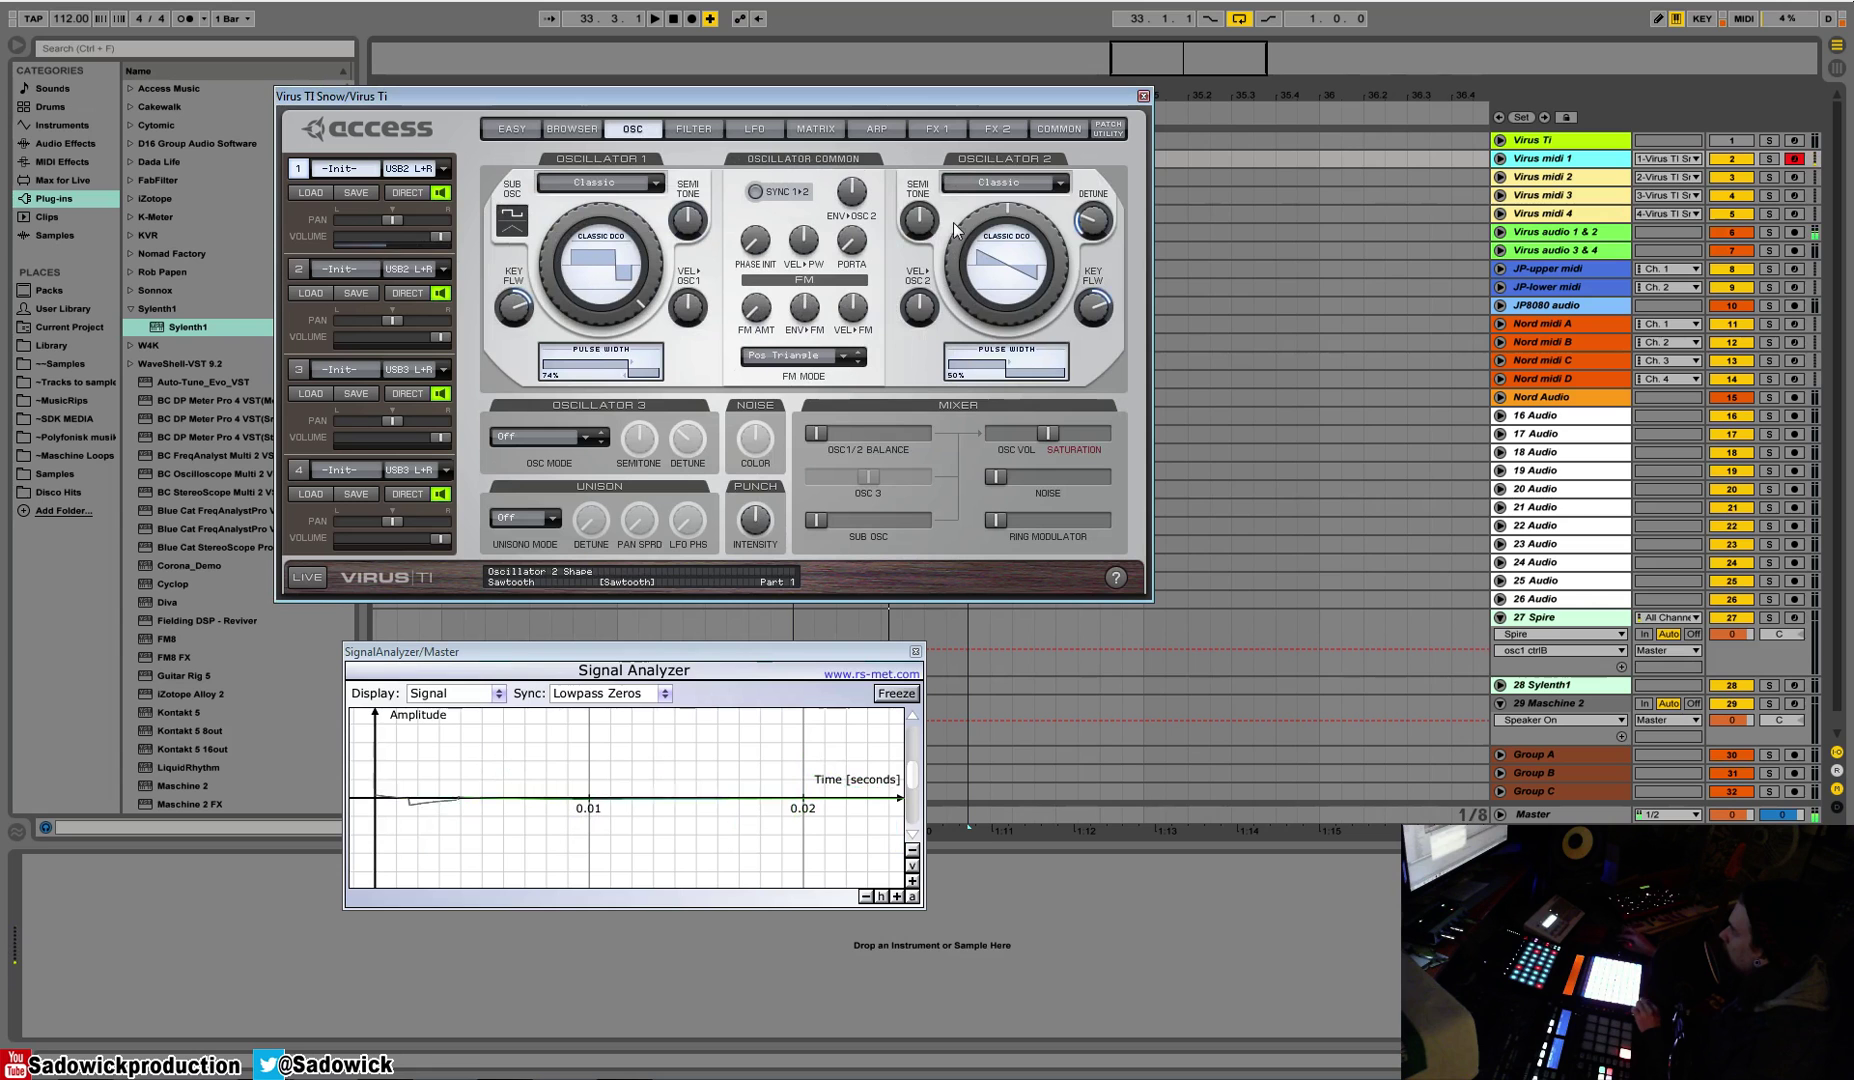
{"action": "left_click_drag", "start_coordinate": [965, 227], "coordinate": [1102, 416]}
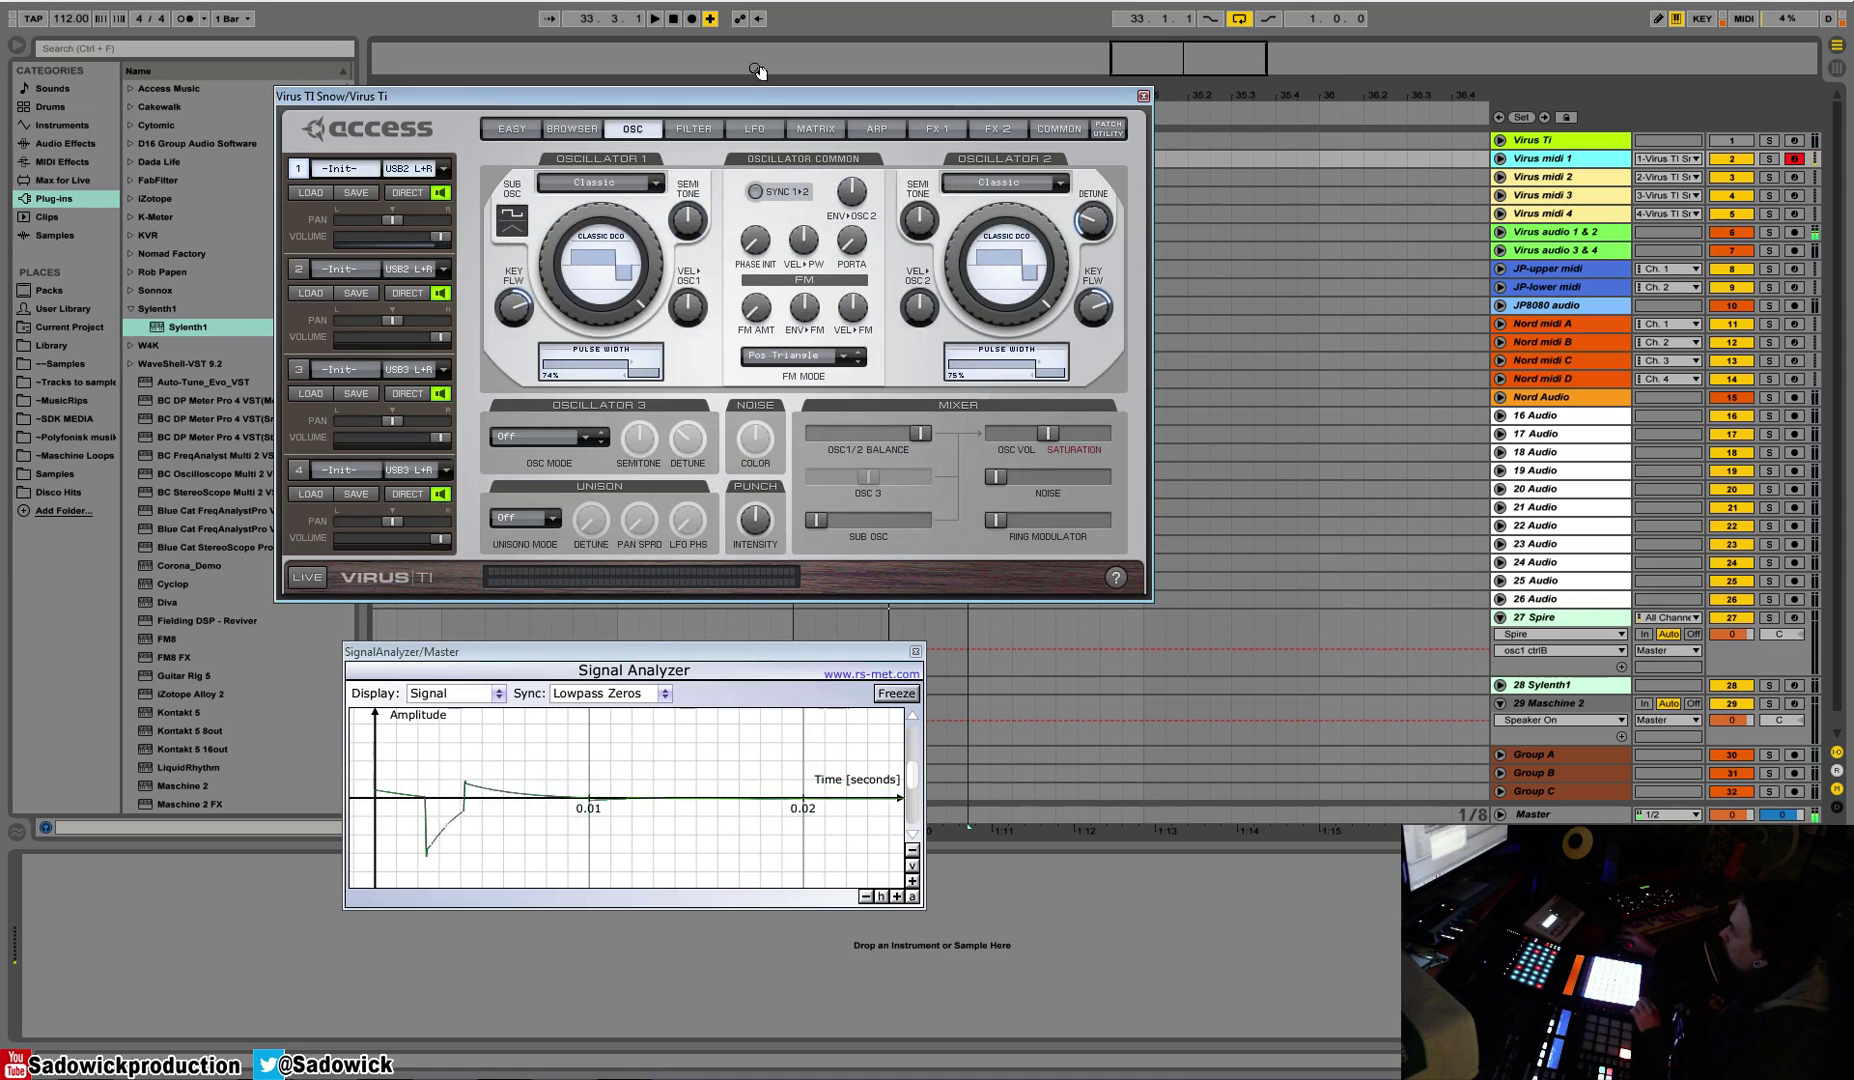
{"action": "left_click", "coordinate": [750, 130]}
{"action": "mouse_move", "coordinate": [952, 282]}
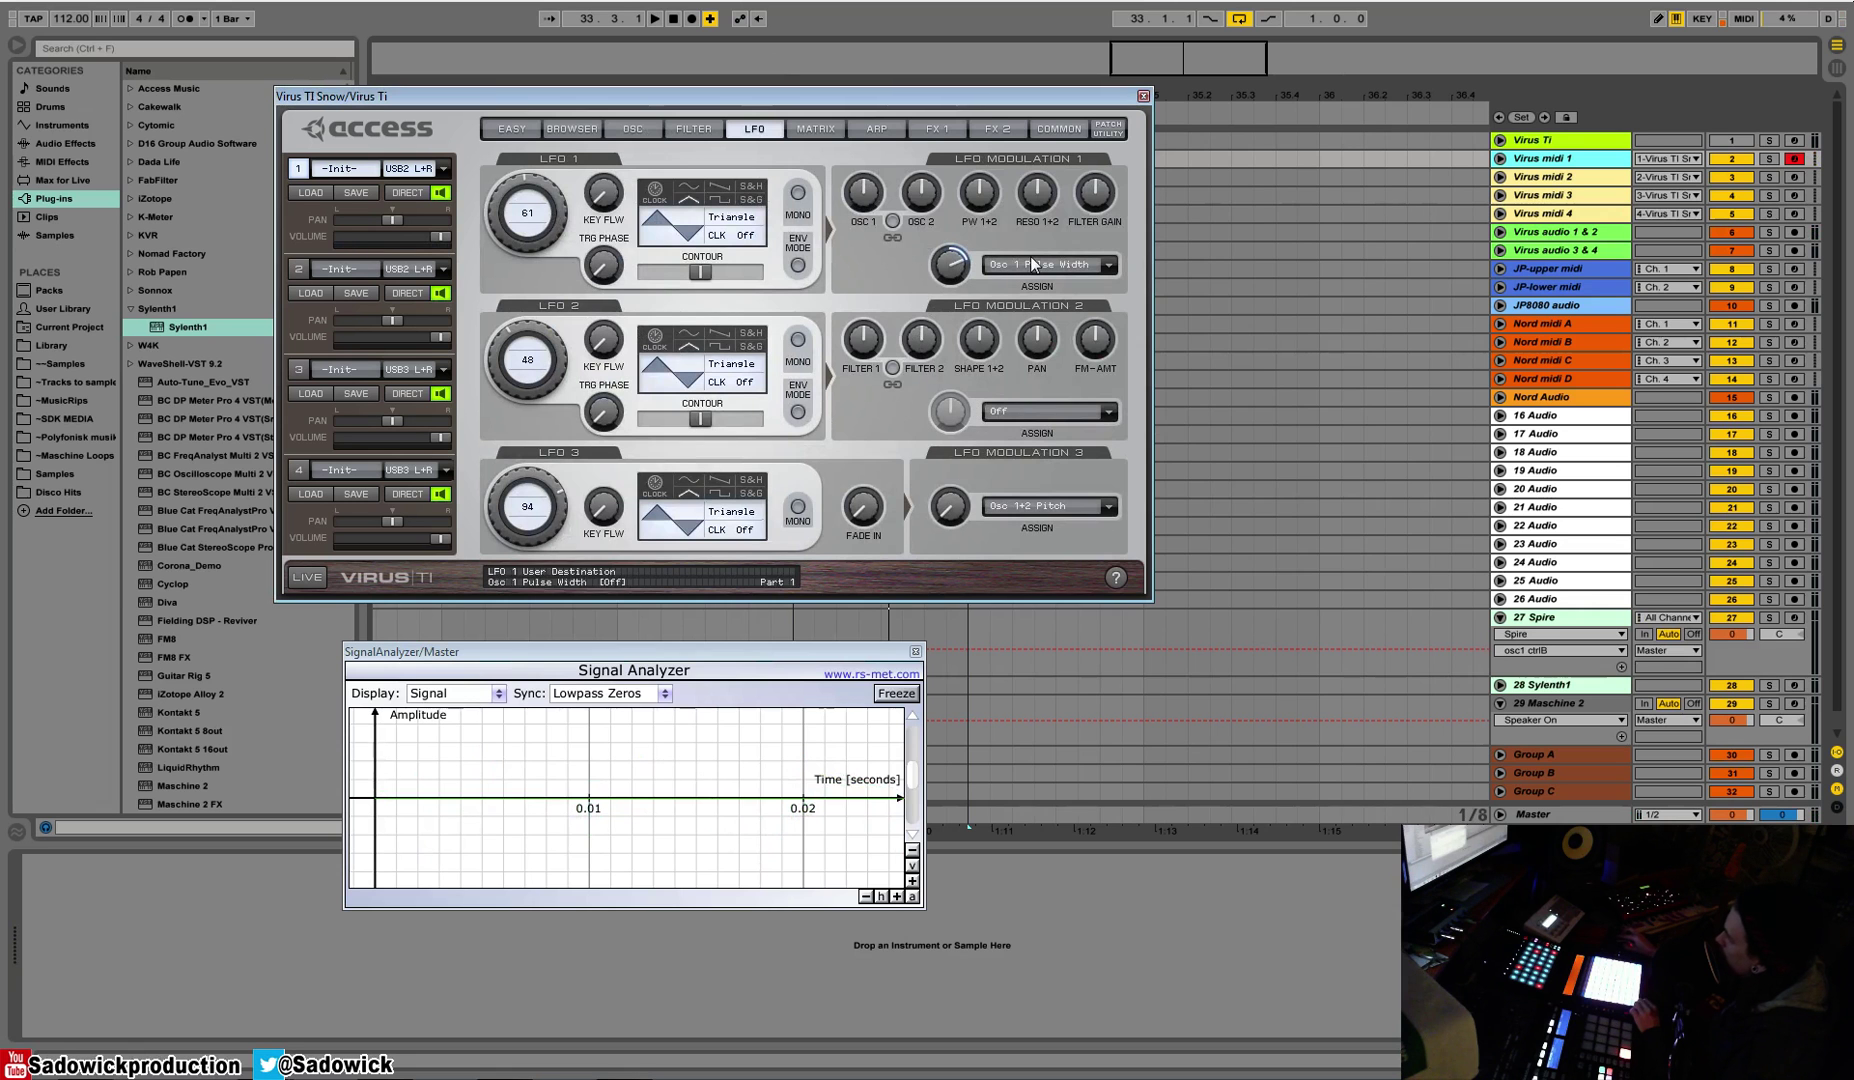
Step: Route LFO 2 to Osc 2 Pulse Width and raise LFO 2's rate
{"action": "left_click", "coordinate": [1021, 410]}
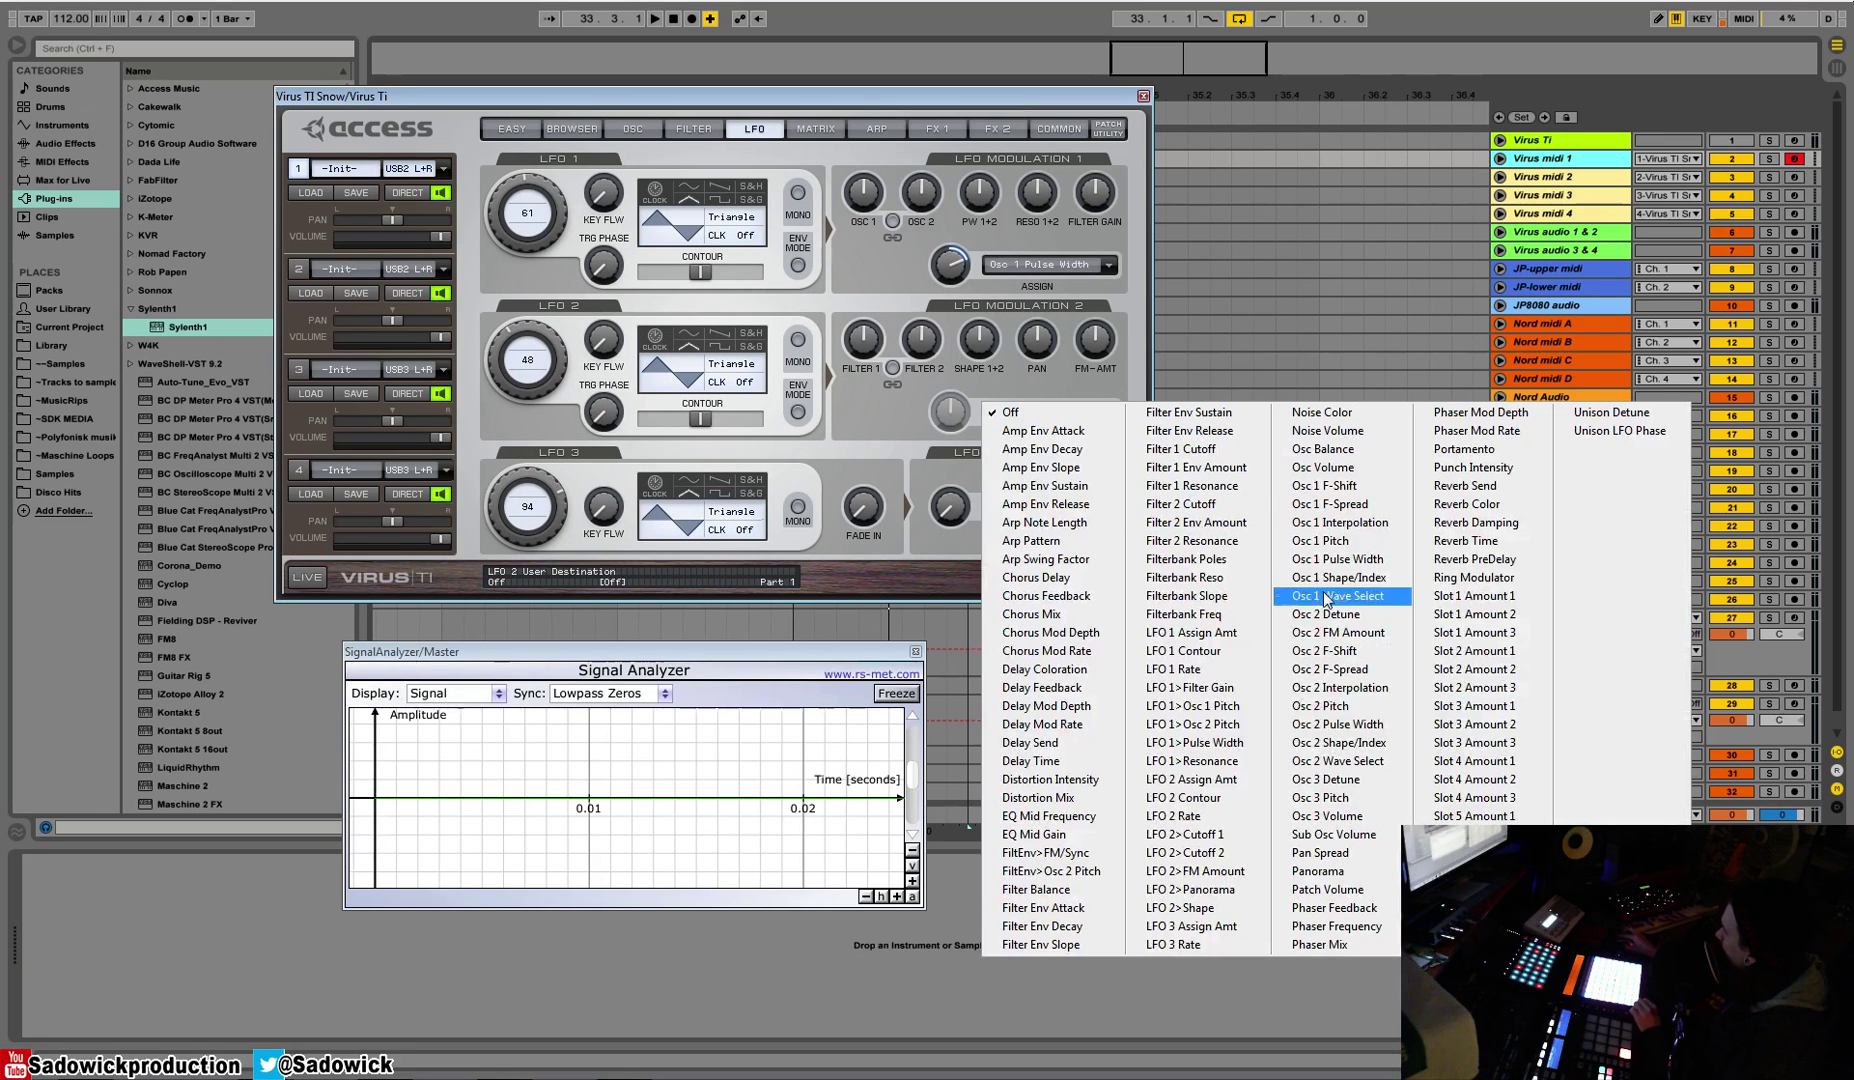
{"action": "left_click", "coordinate": [1372, 727]}
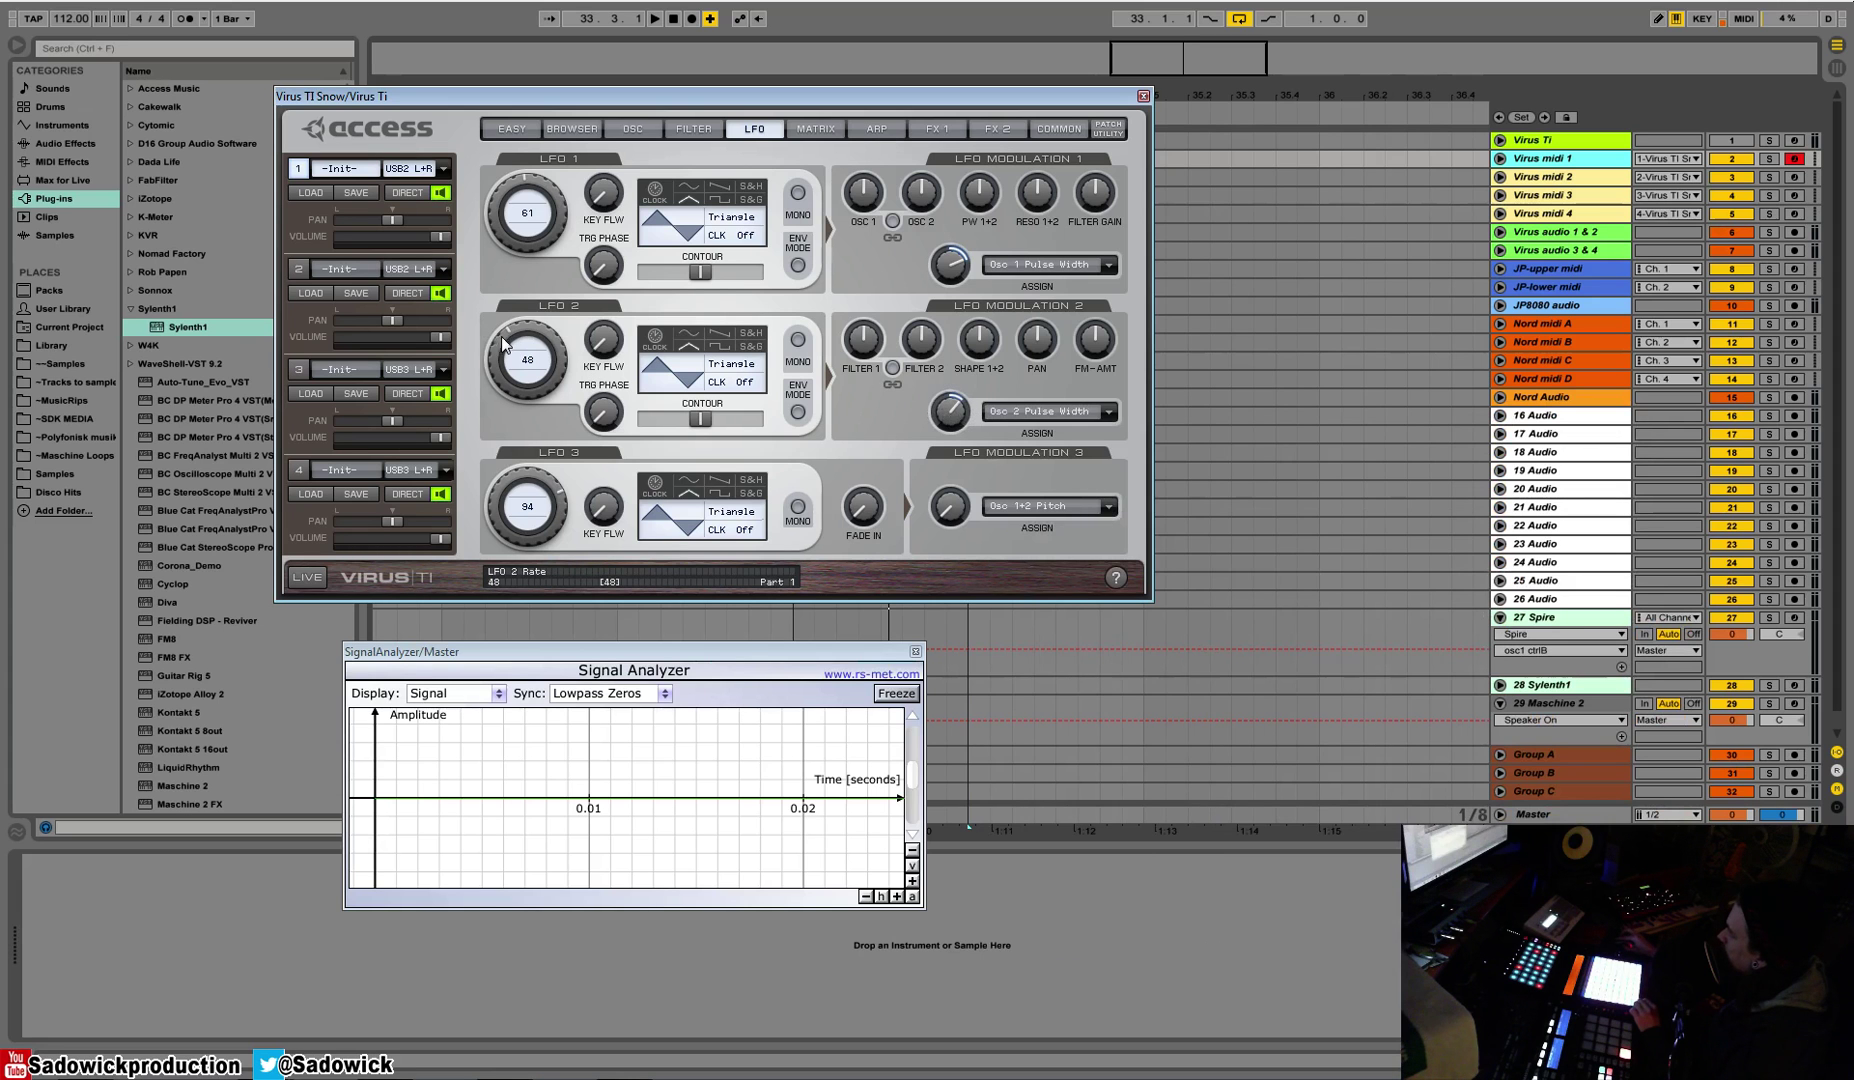
{"action": "left_click_drag", "start_coordinate": [501, 336], "coordinate": [516, 282]}
Step: Centre the Osc 1/2 balance slider at about -1.6%
{"action": "left_click", "coordinate": [633, 129]}
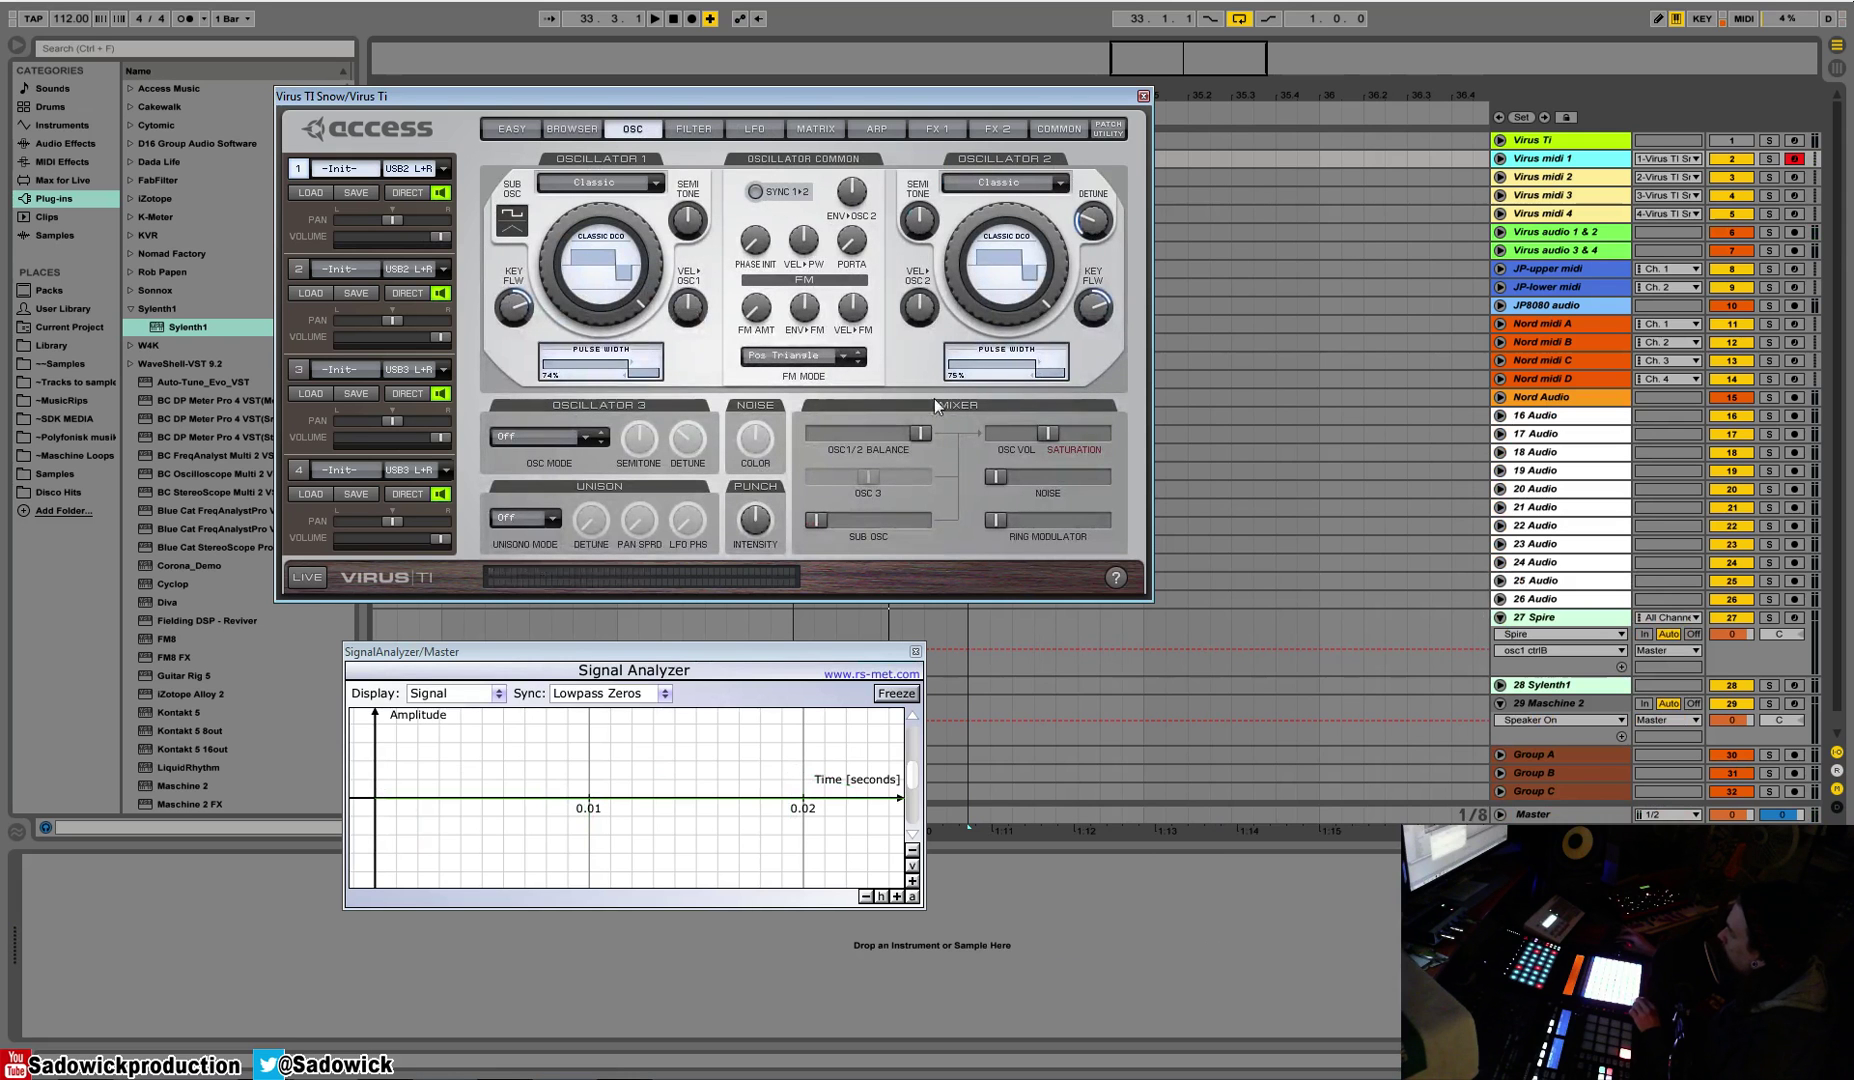
{"action": "left_click_drag", "start_coordinate": [917, 432], "coordinate": [889, 477]}
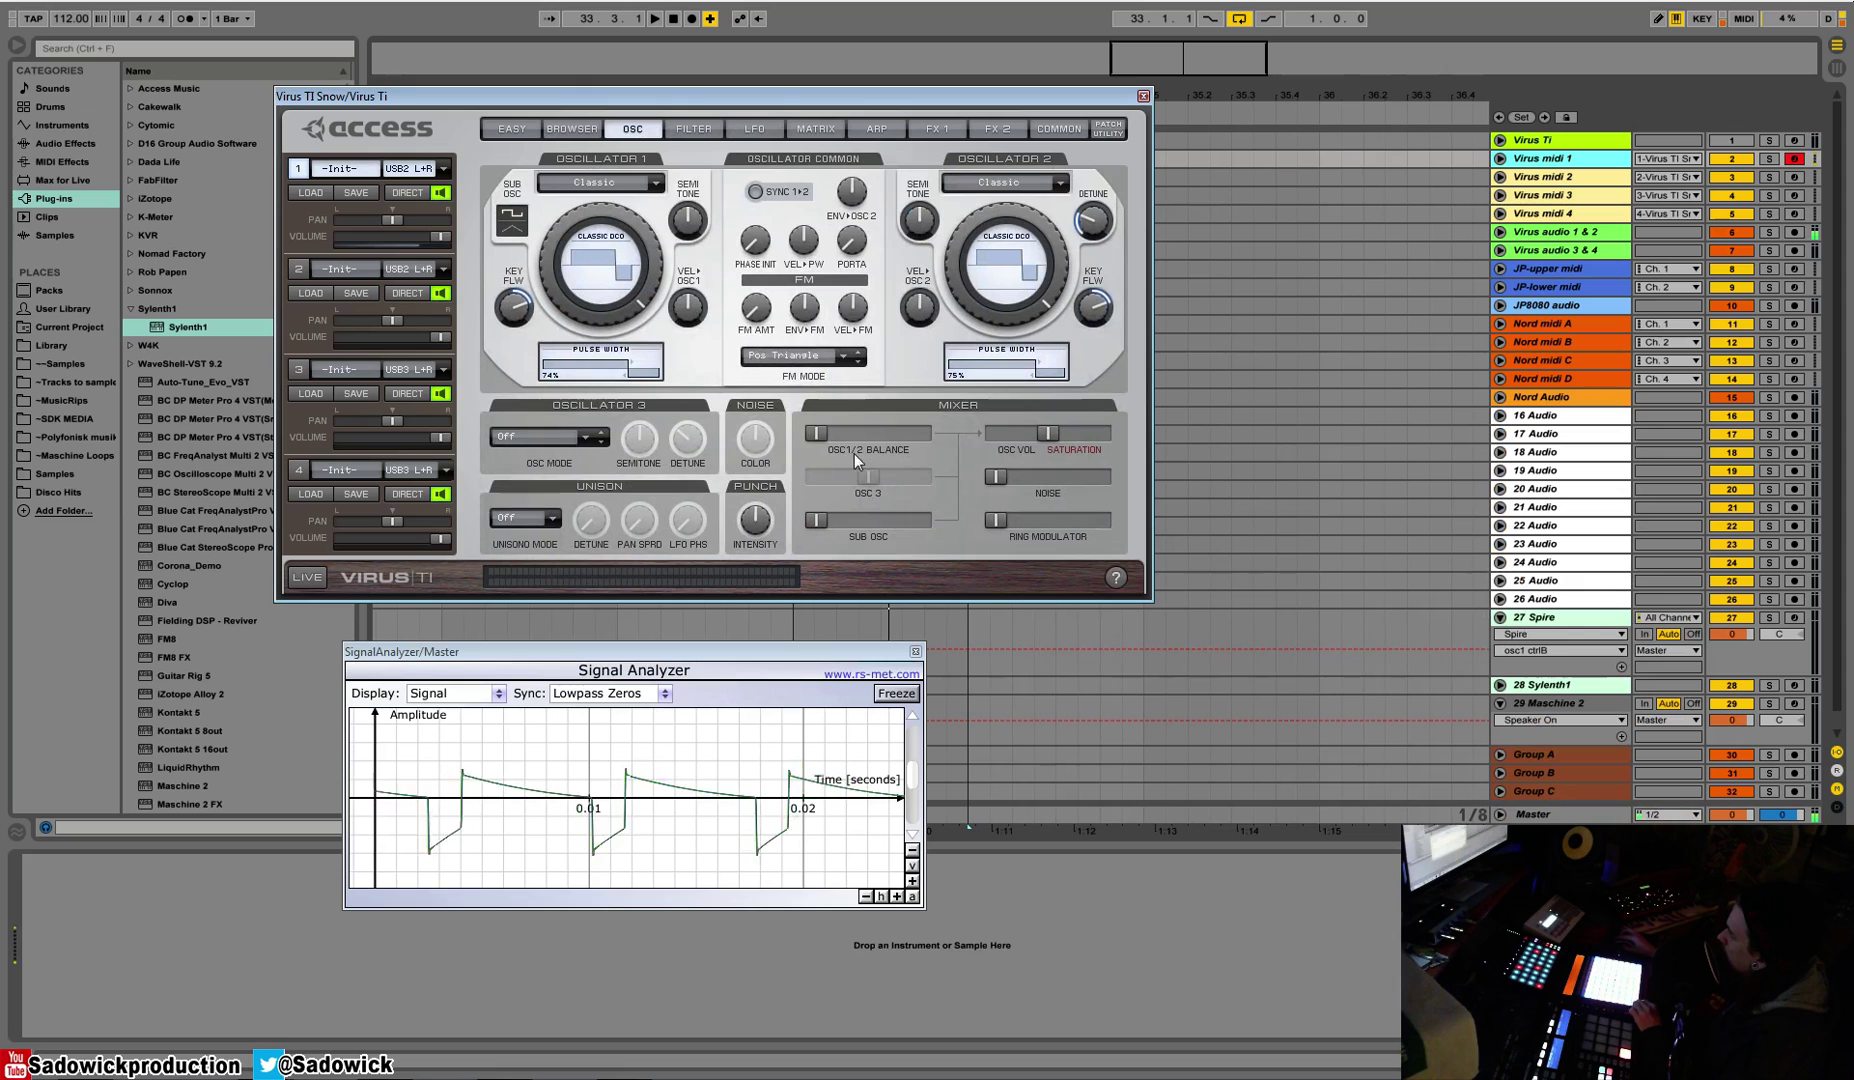
{"action": "left_click_drag", "start_coordinate": [820, 439], "coordinate": [887, 445]}
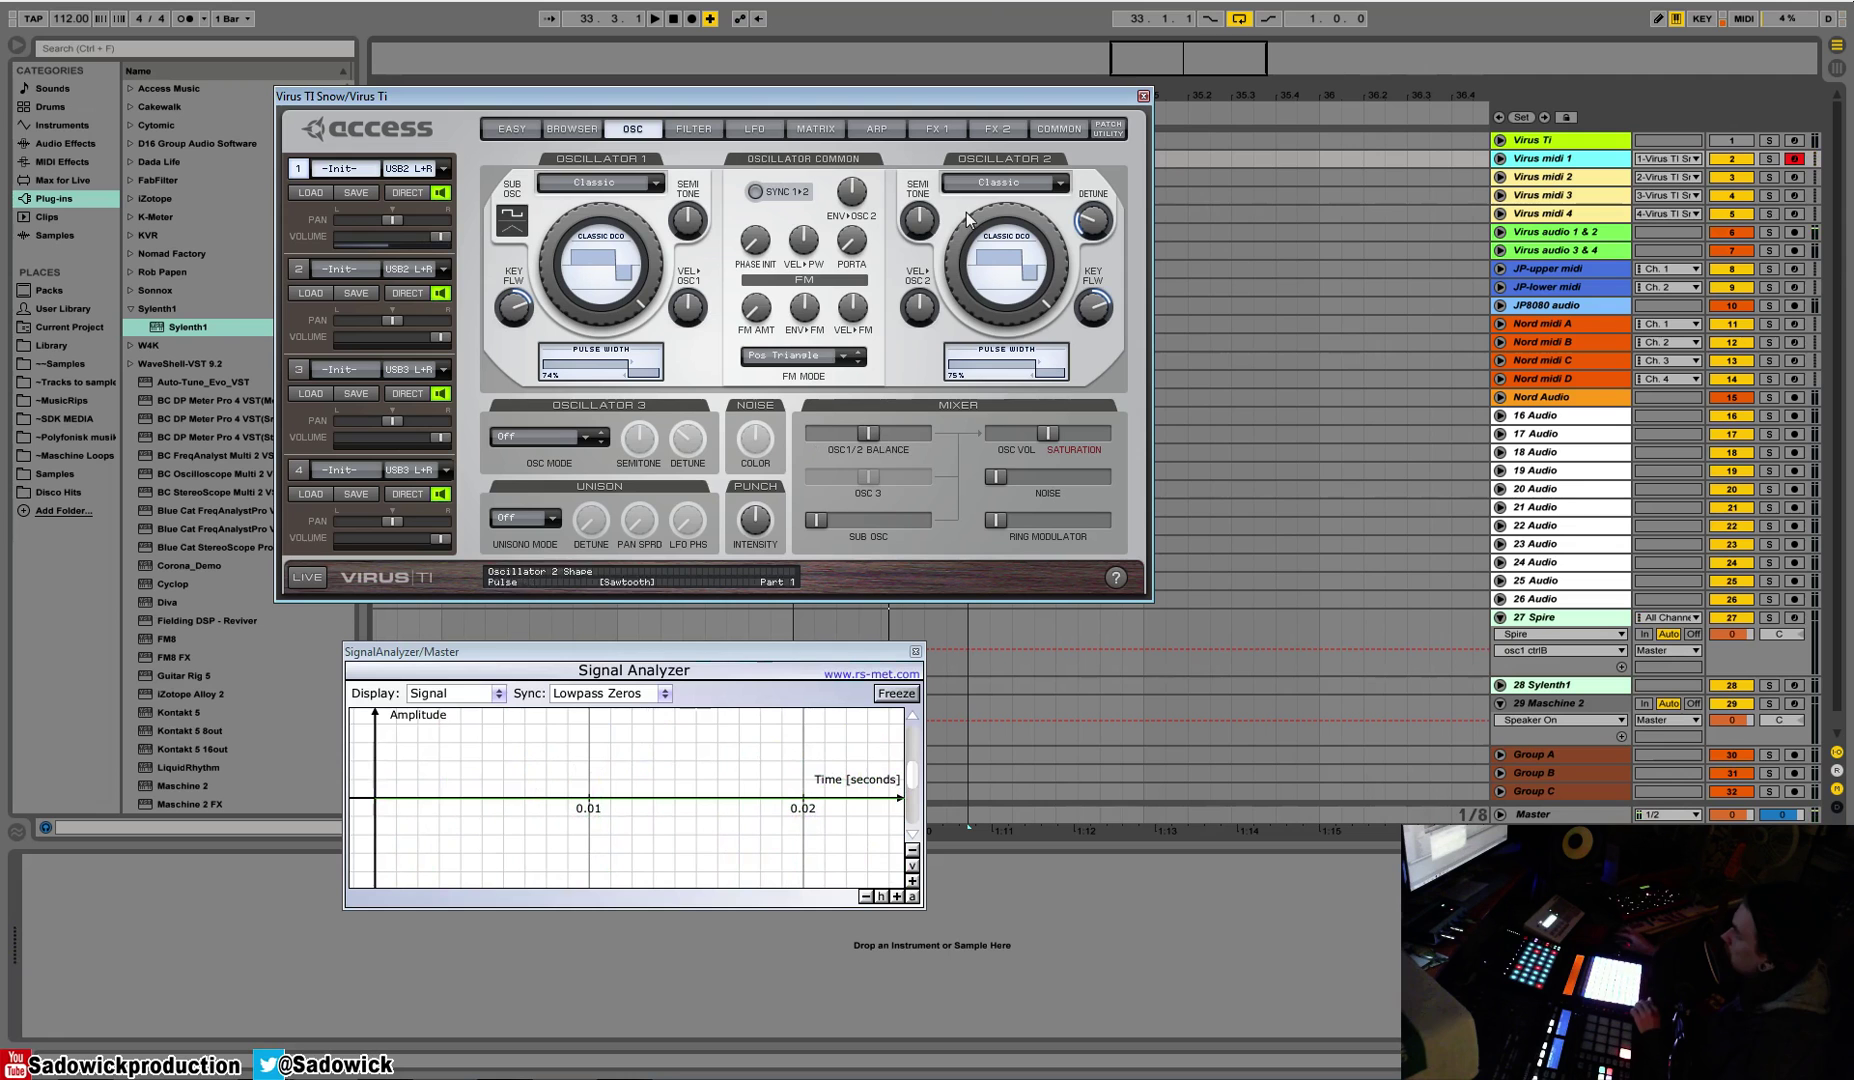
Step: Raise the Virus TI amplifier envelope attack to 55 on the FILTER page
{"action": "left_click", "coordinate": [708, 135]}
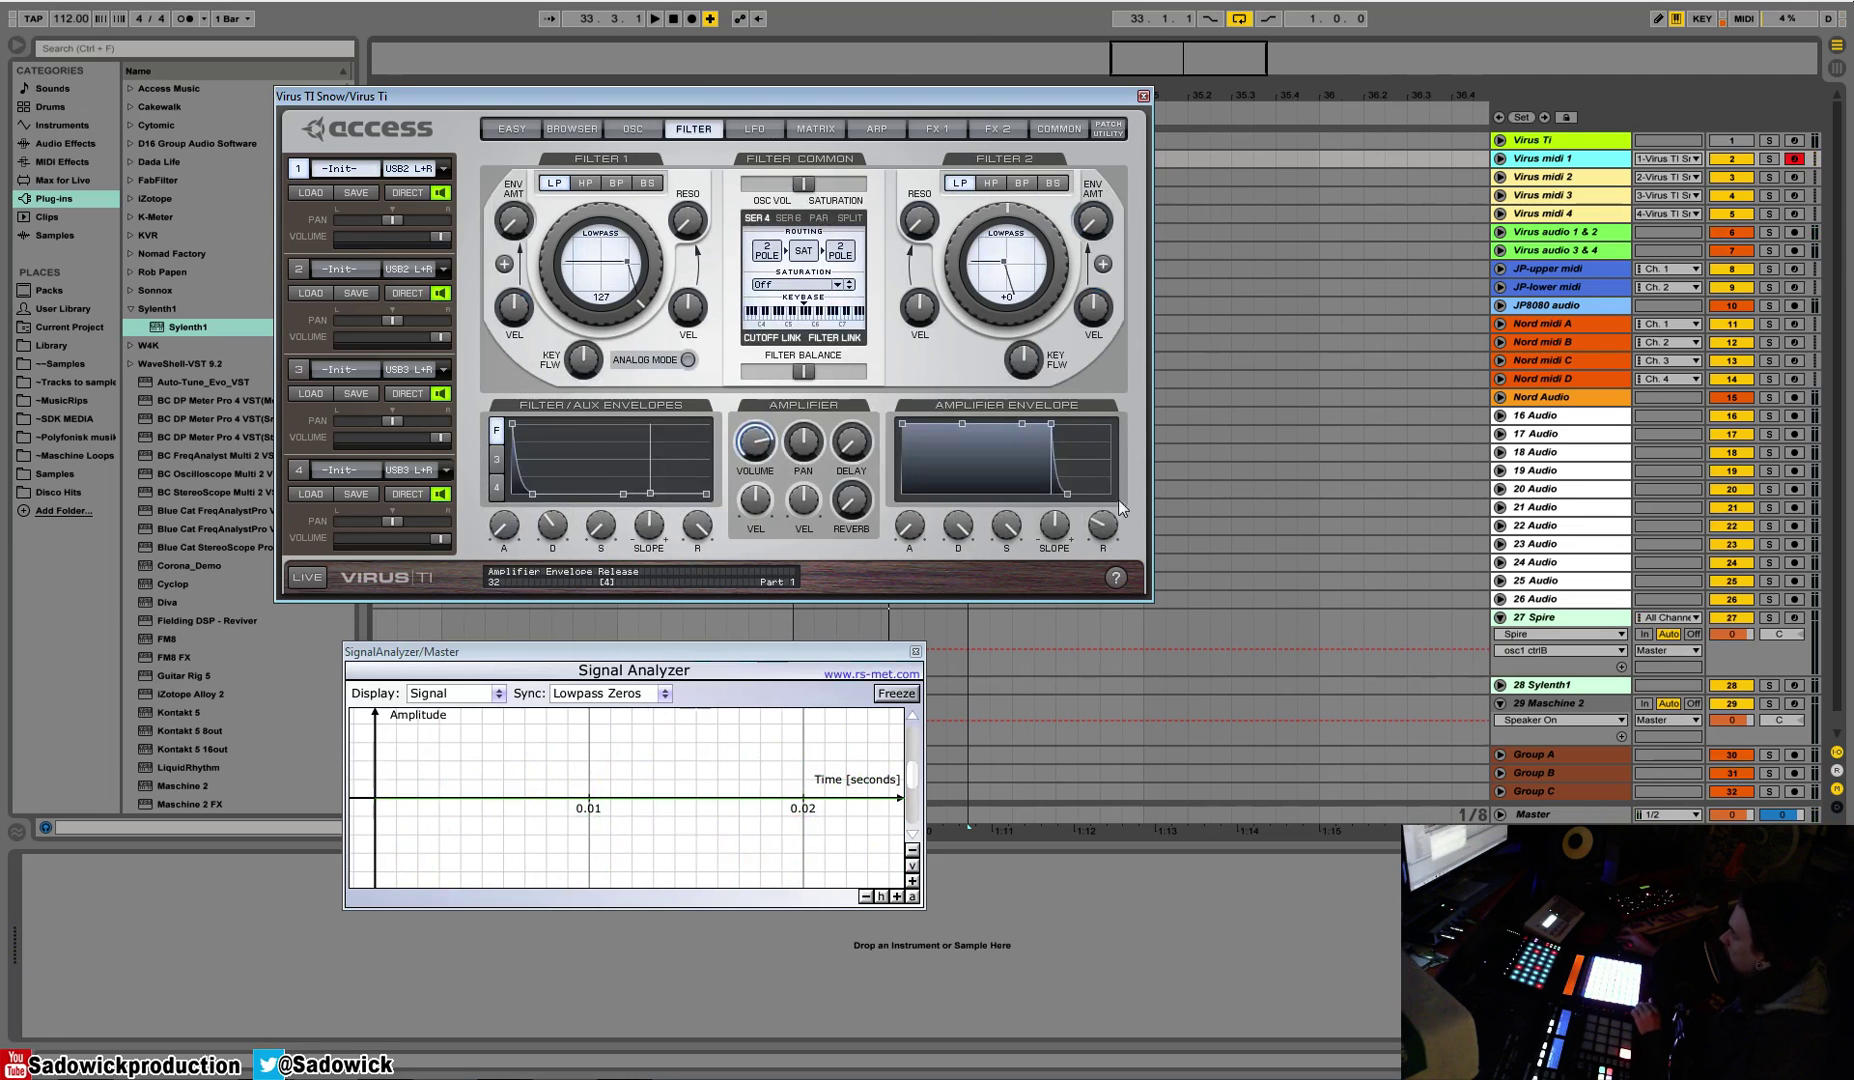
{"action": "mouse_move", "coordinate": [918, 542]}
{"action": "left_mouse_down"}
{"action": "mouse_move", "coordinate": [923, 481]}
{"action": "mouse_move", "coordinate": [922, 545]}
{"action": "left_mouse_up"}
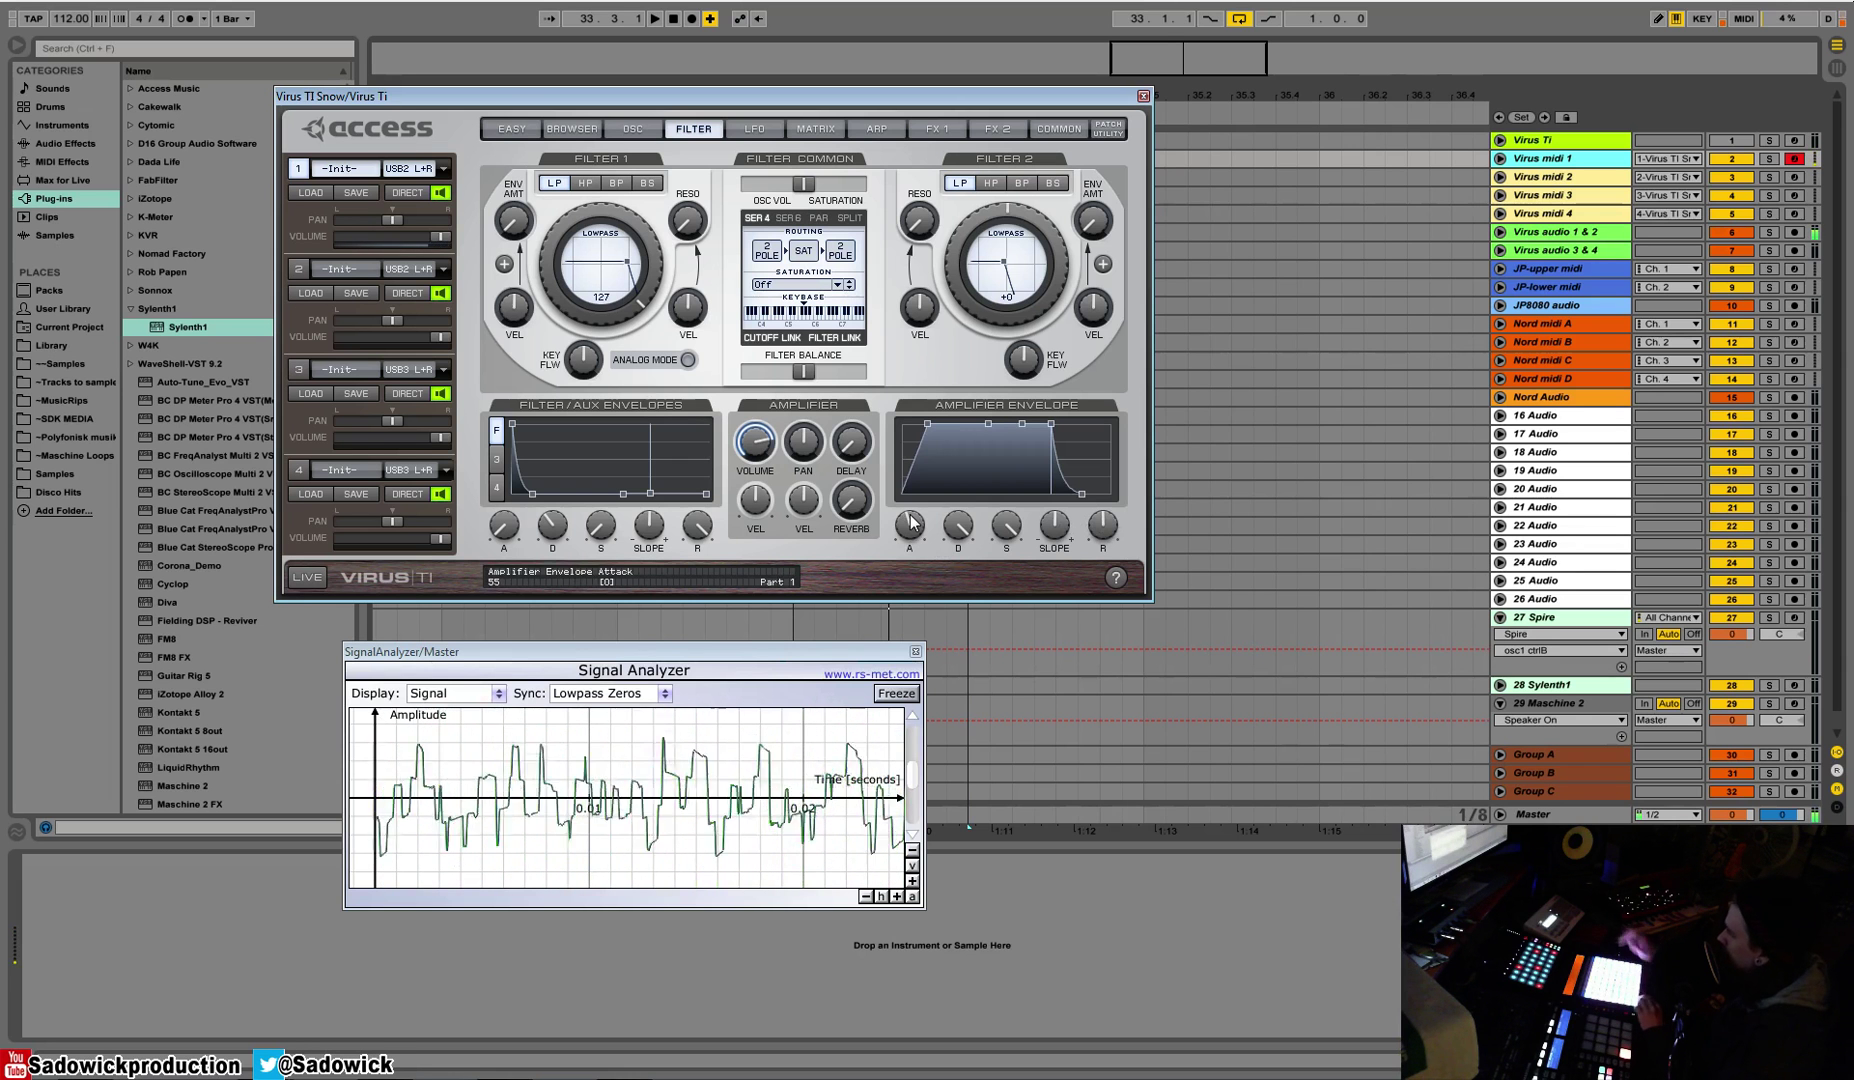
Step: Try 3-voice unison, set unison back to Off, and raise Osc 1 pulse width to 75%
{"action": "left_click", "coordinate": [632, 130]}
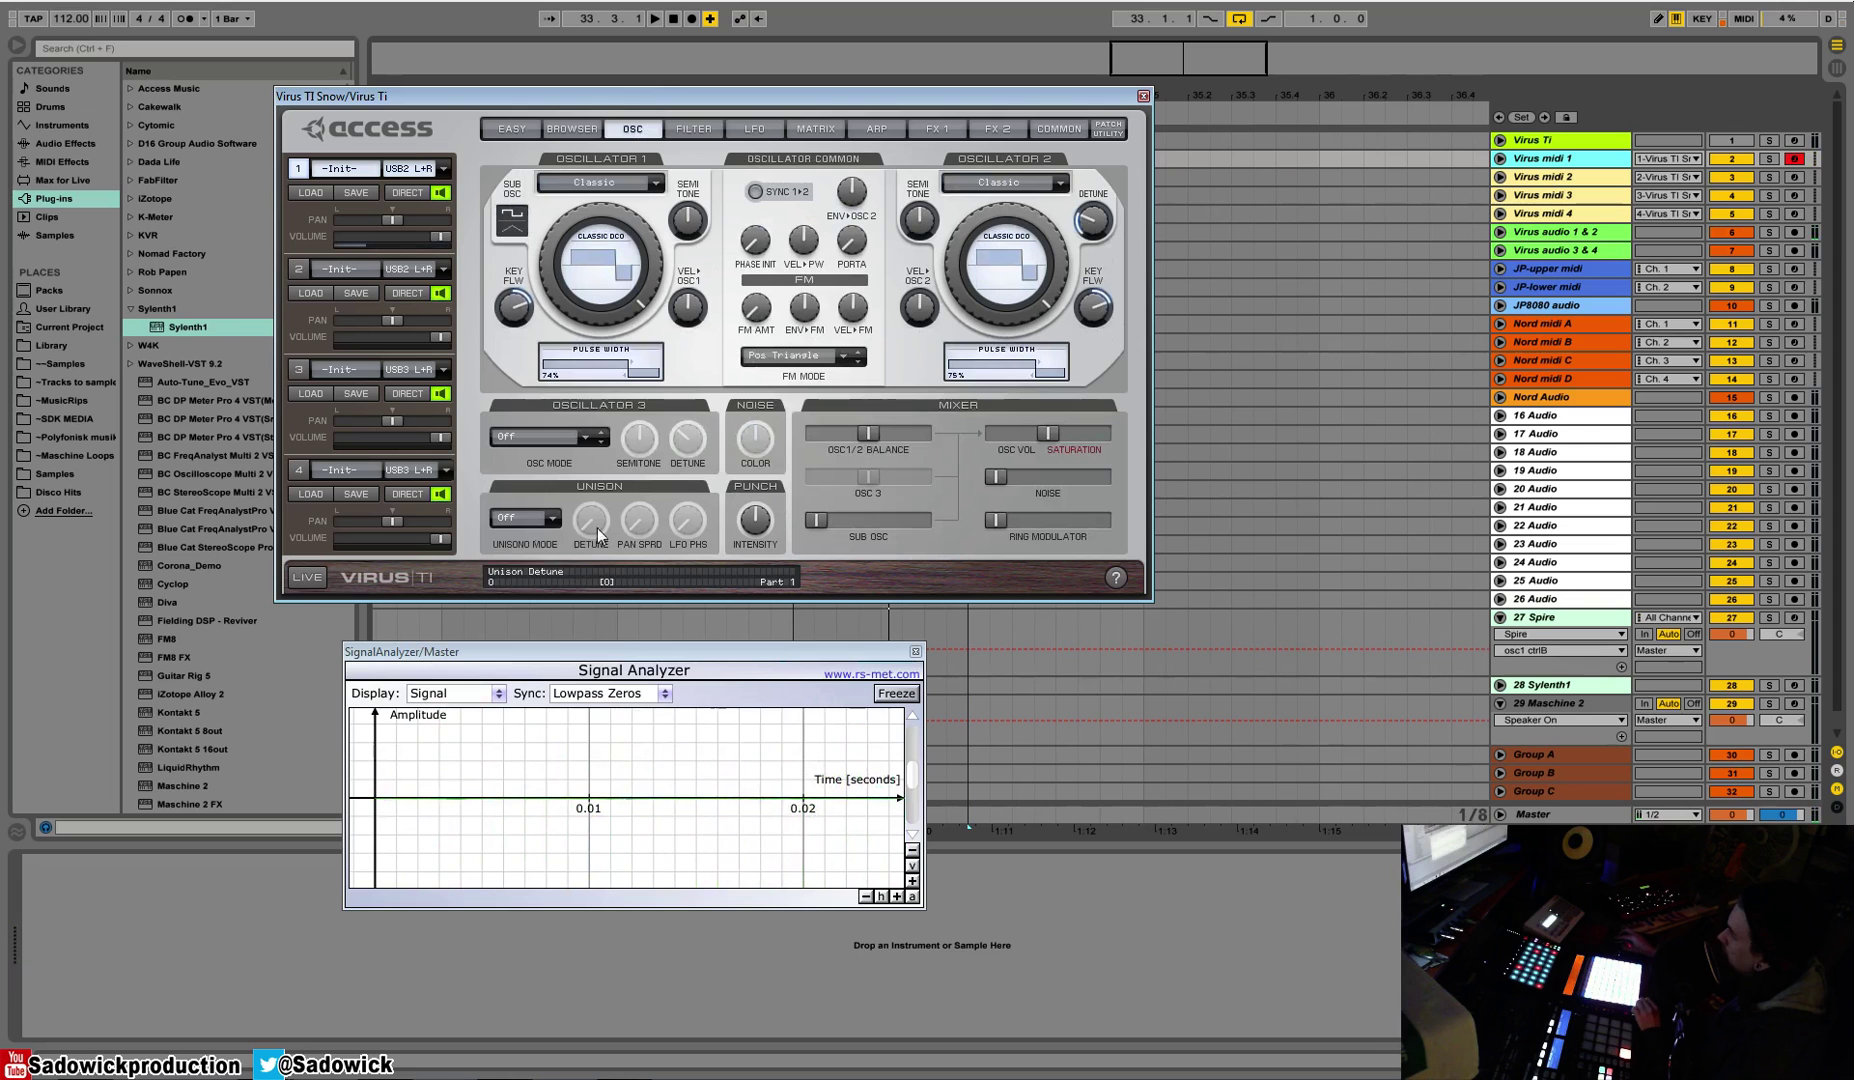
{"action": "left_click", "coordinate": [551, 521]}
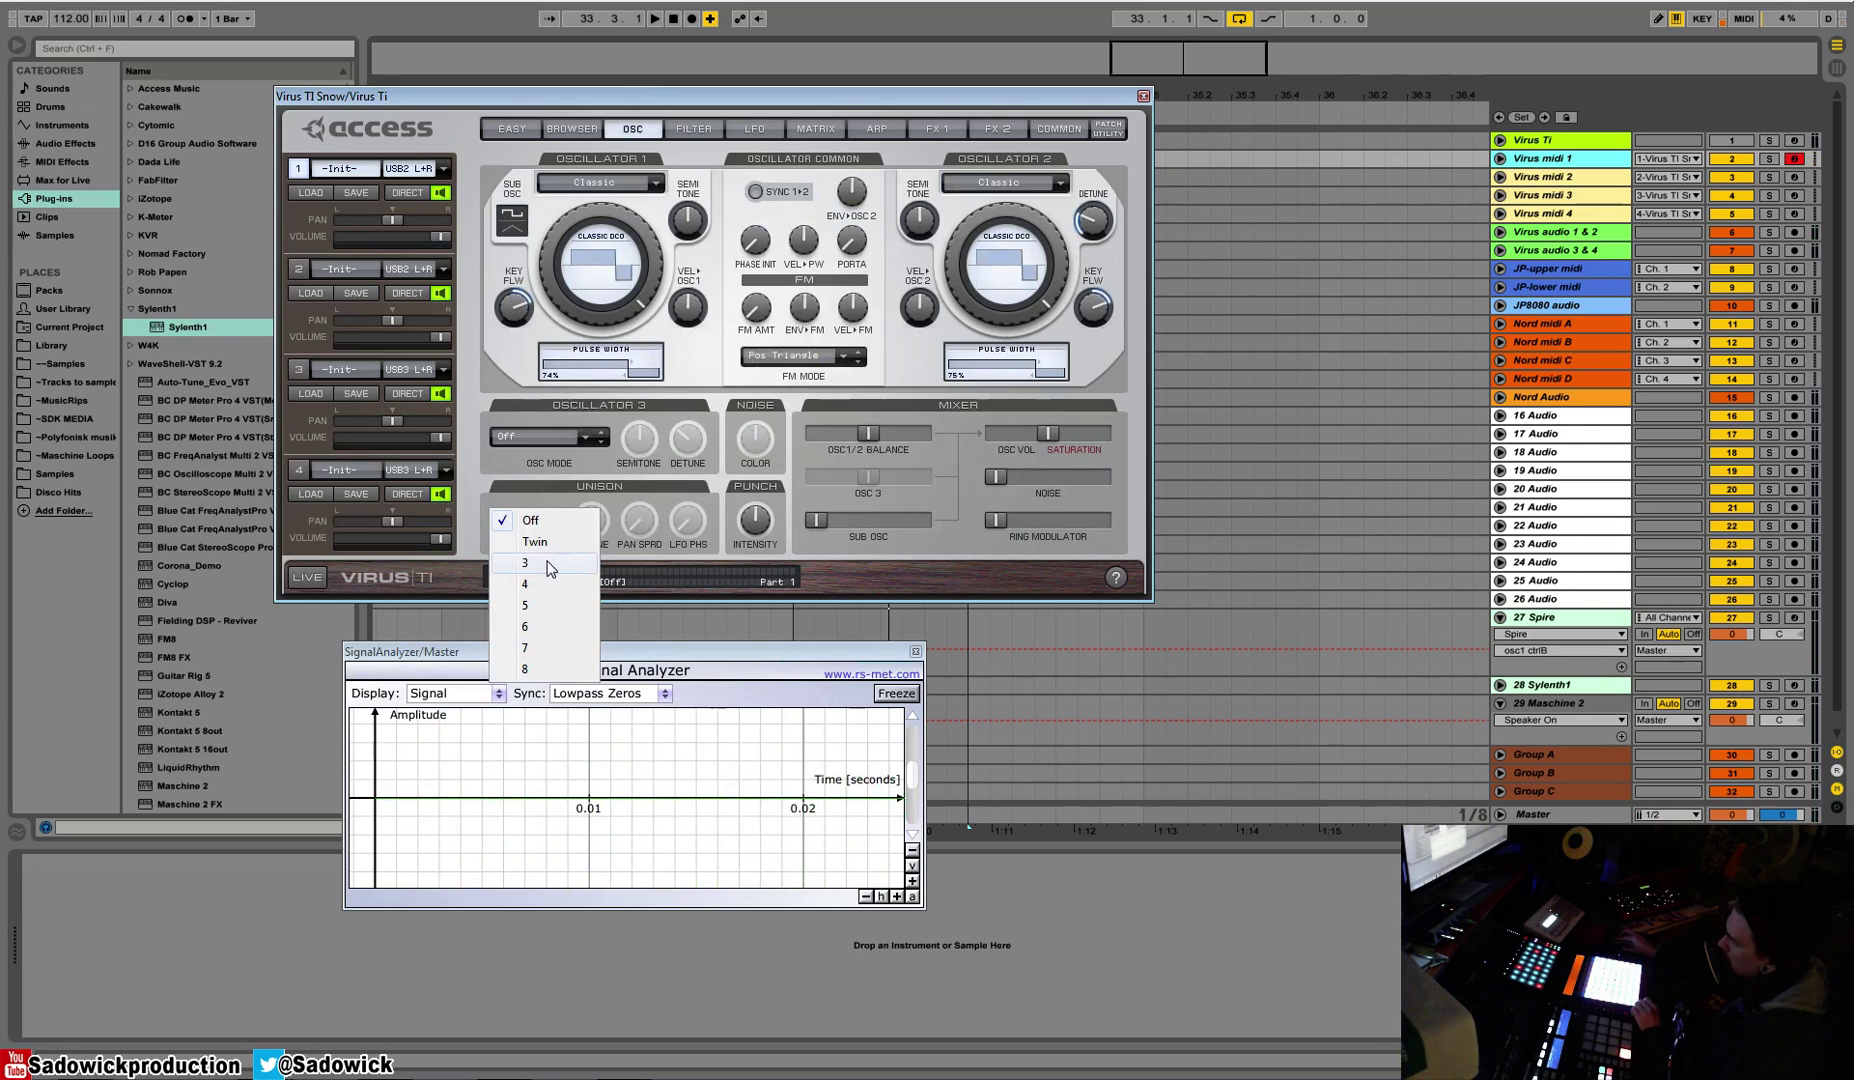
{"action": "left_click", "coordinate": [549, 566]}
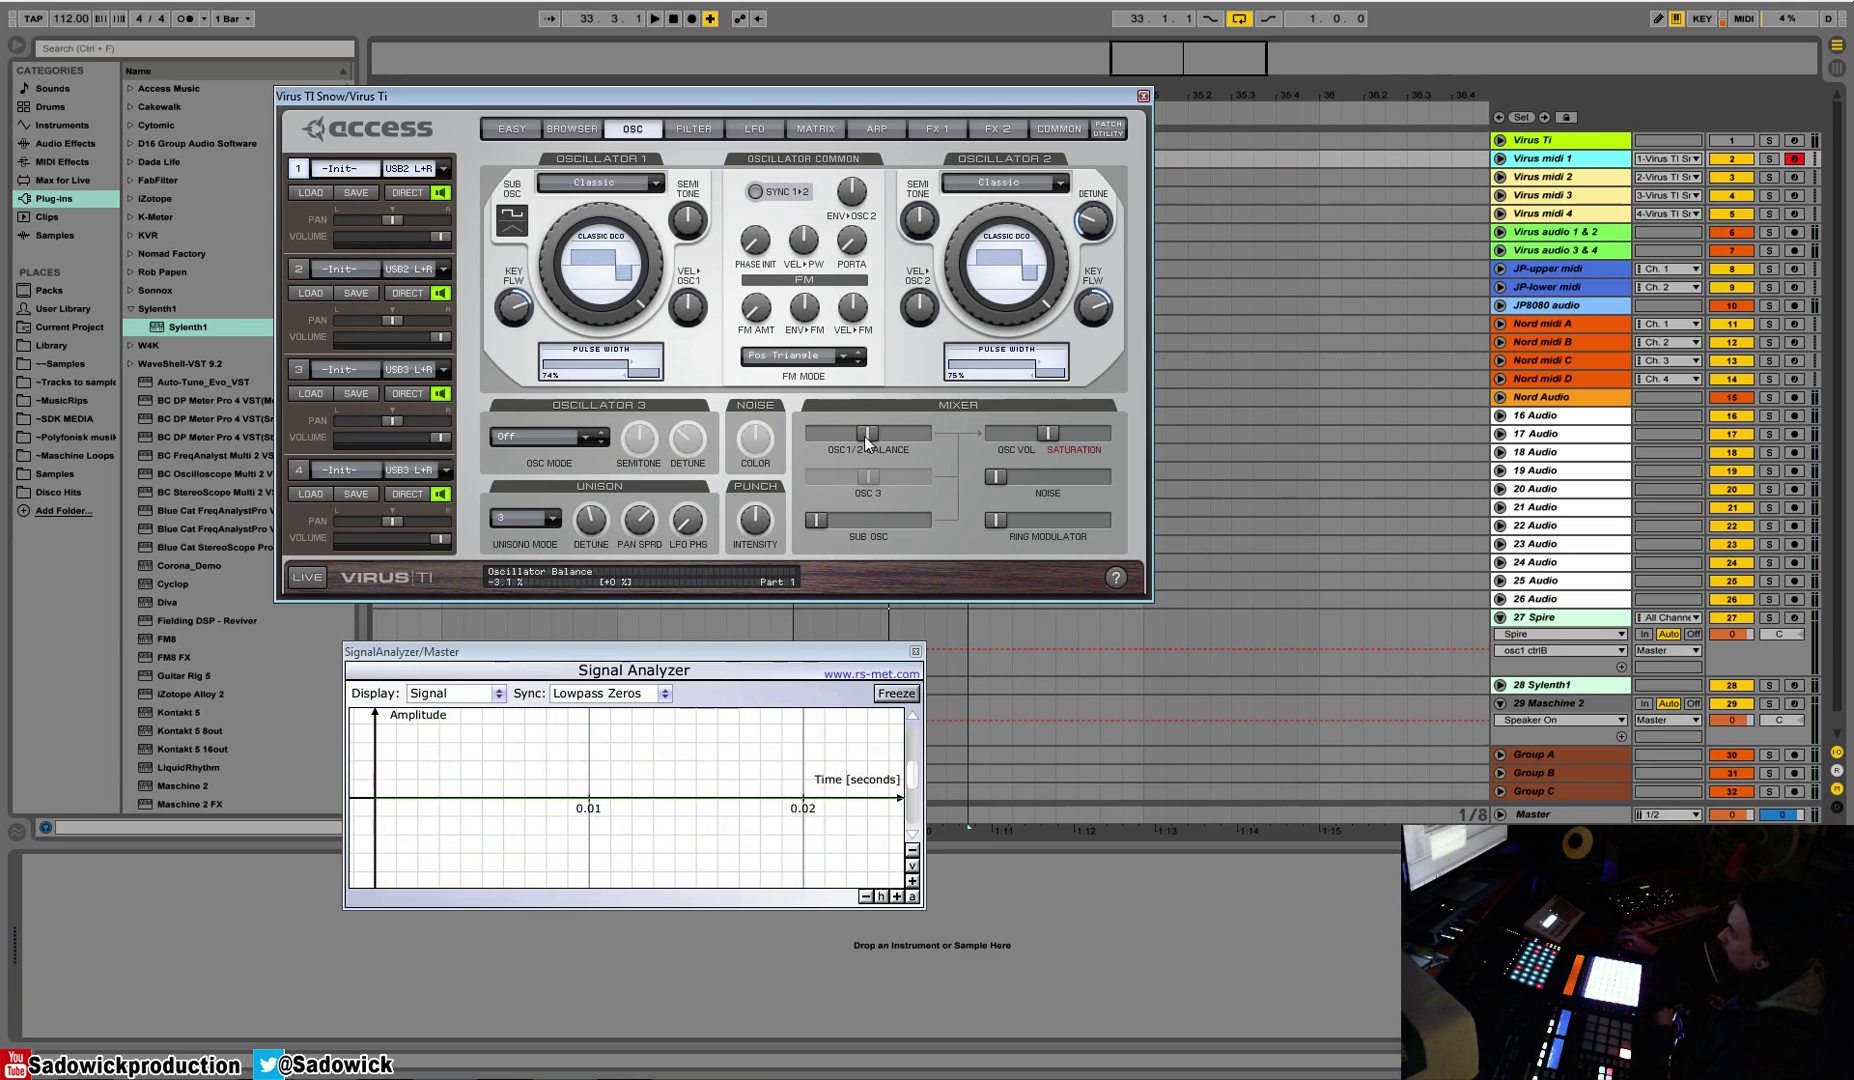
{"action": "left_click", "coordinate": [527, 518]}
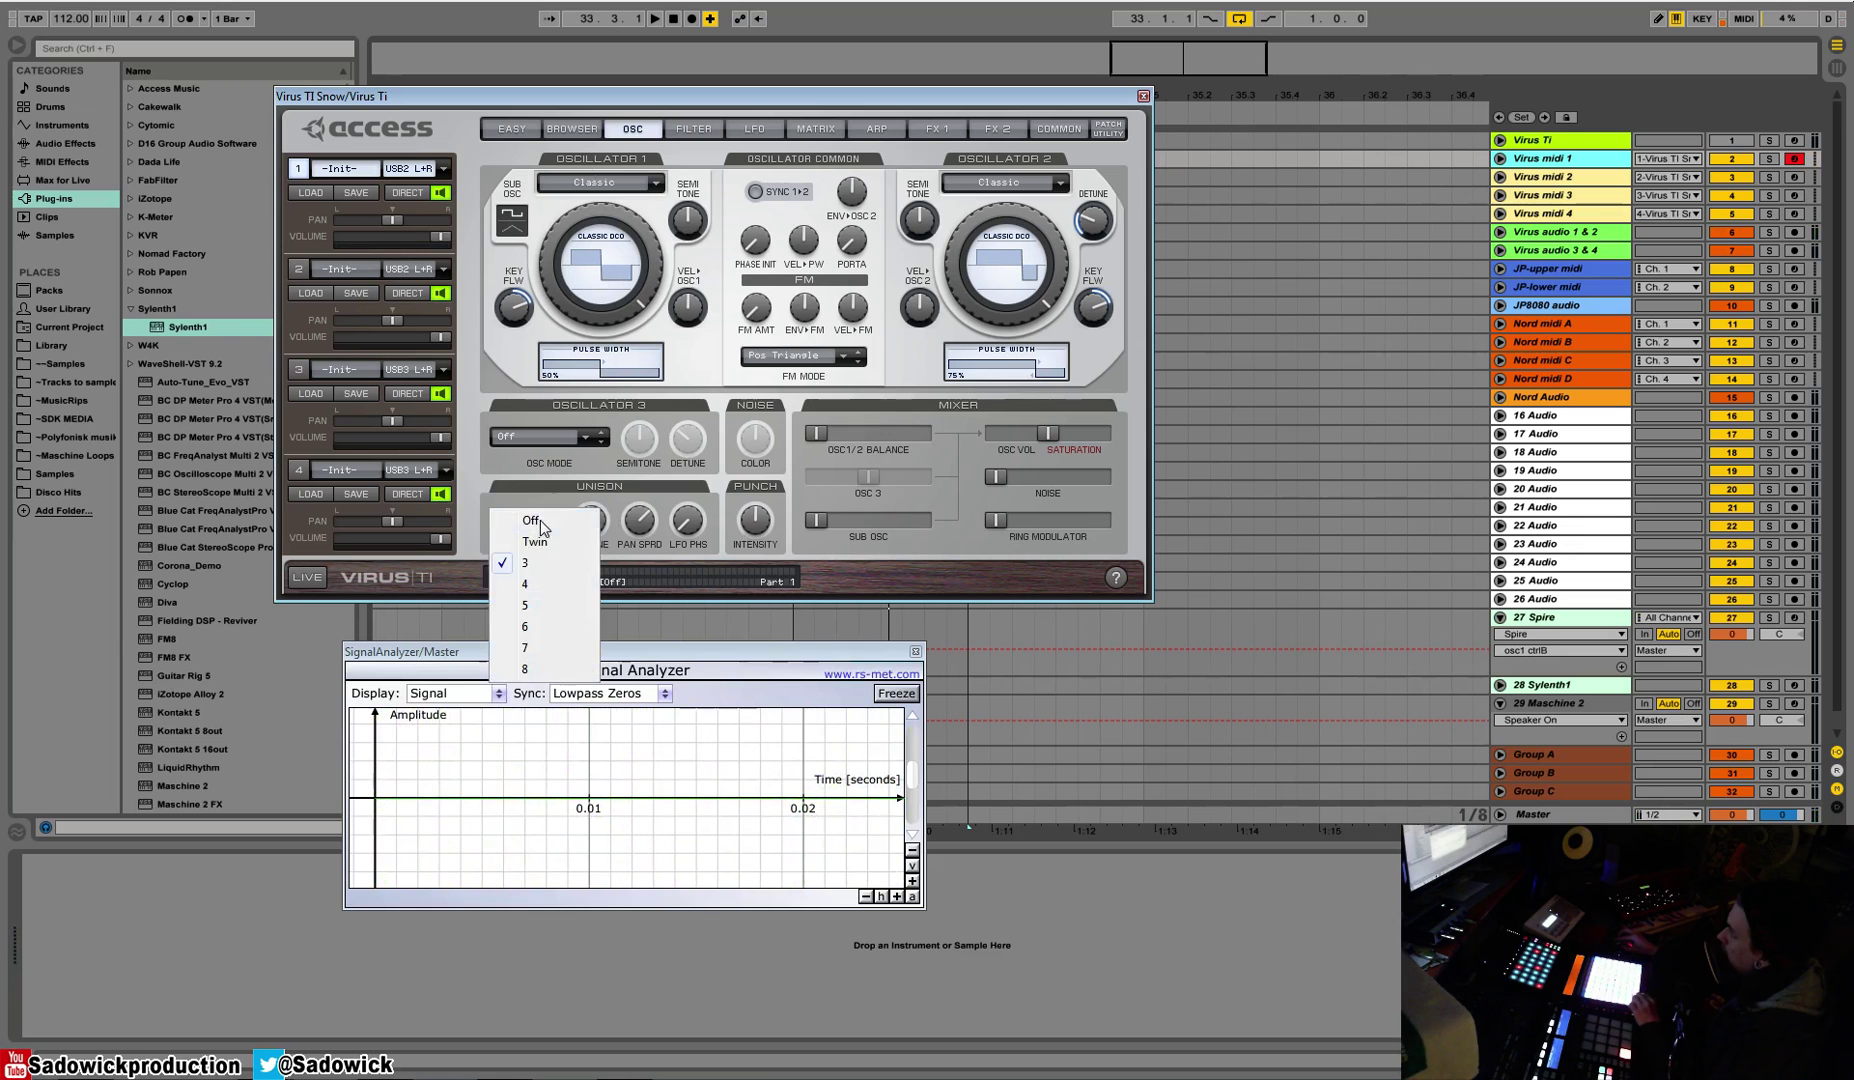
{"action": "left_click", "coordinate": [537, 520]}
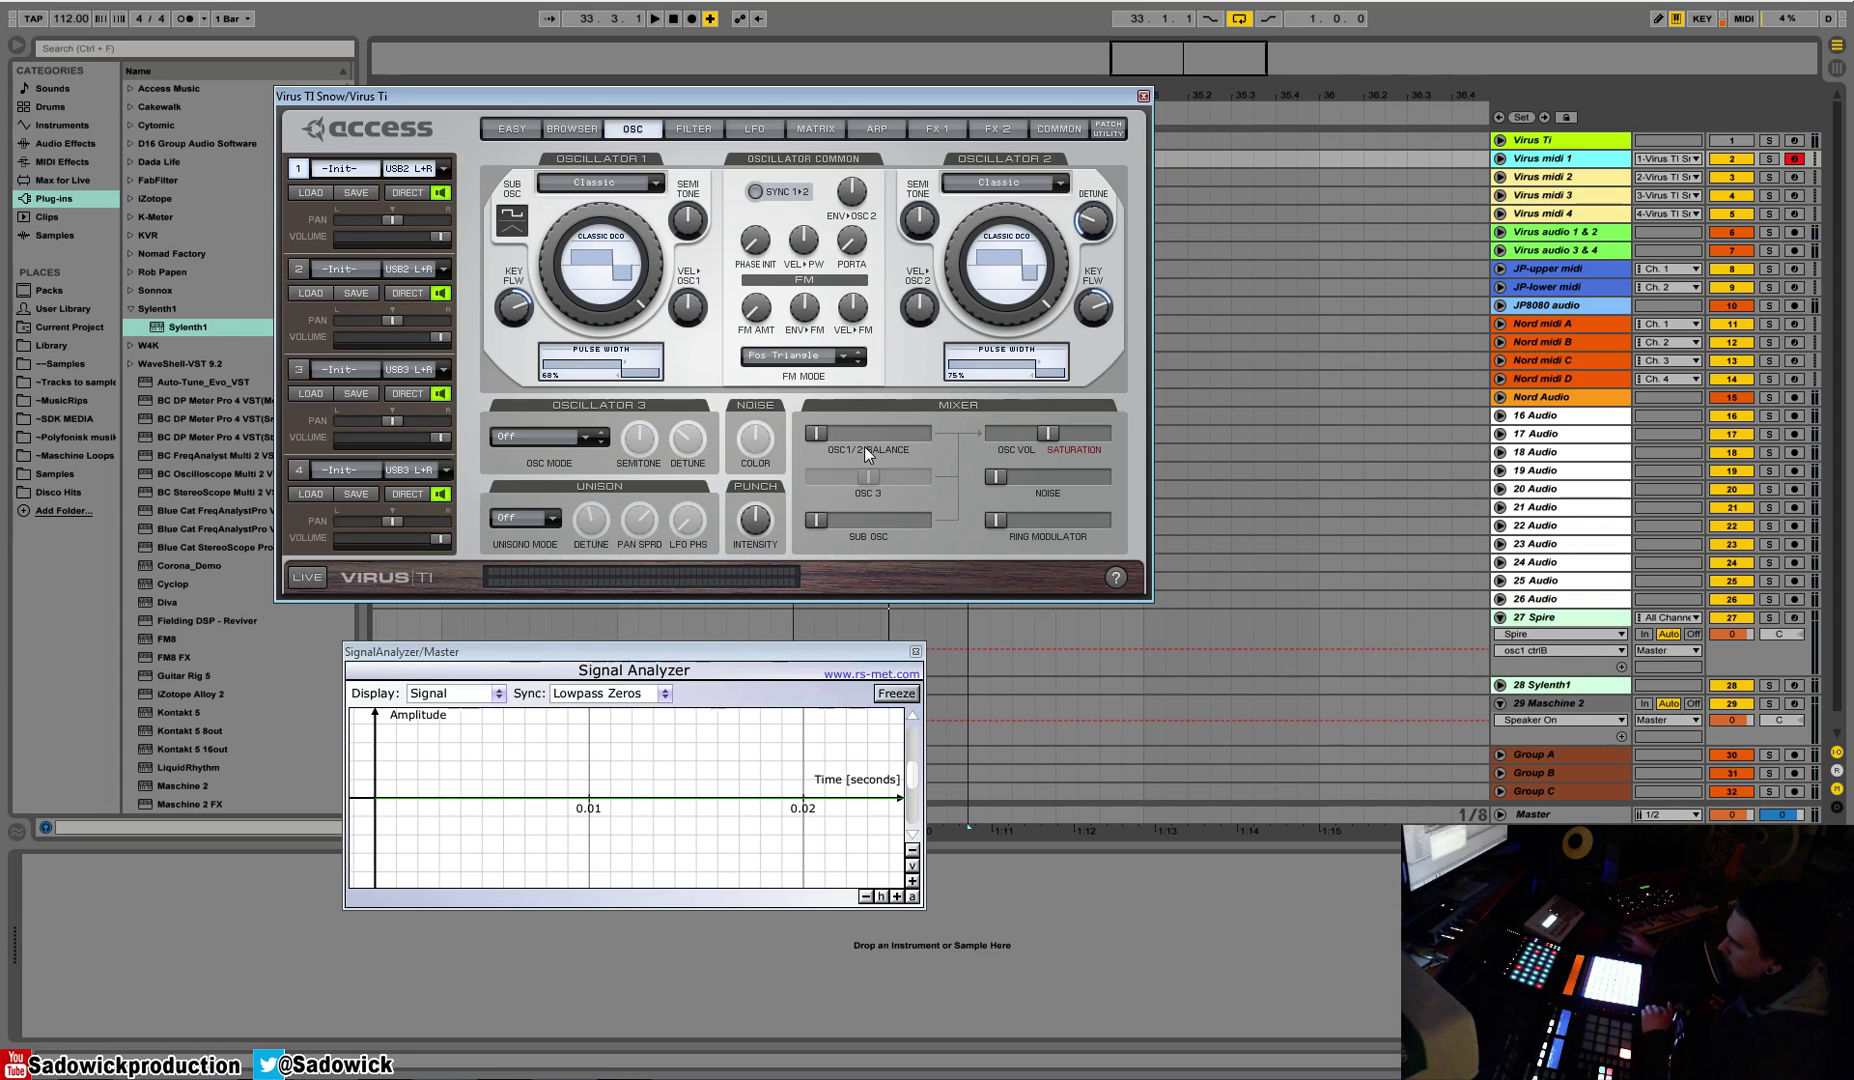
{"action": "left_click_drag", "start_coordinate": [747, 98], "coordinate": [745, 109]}
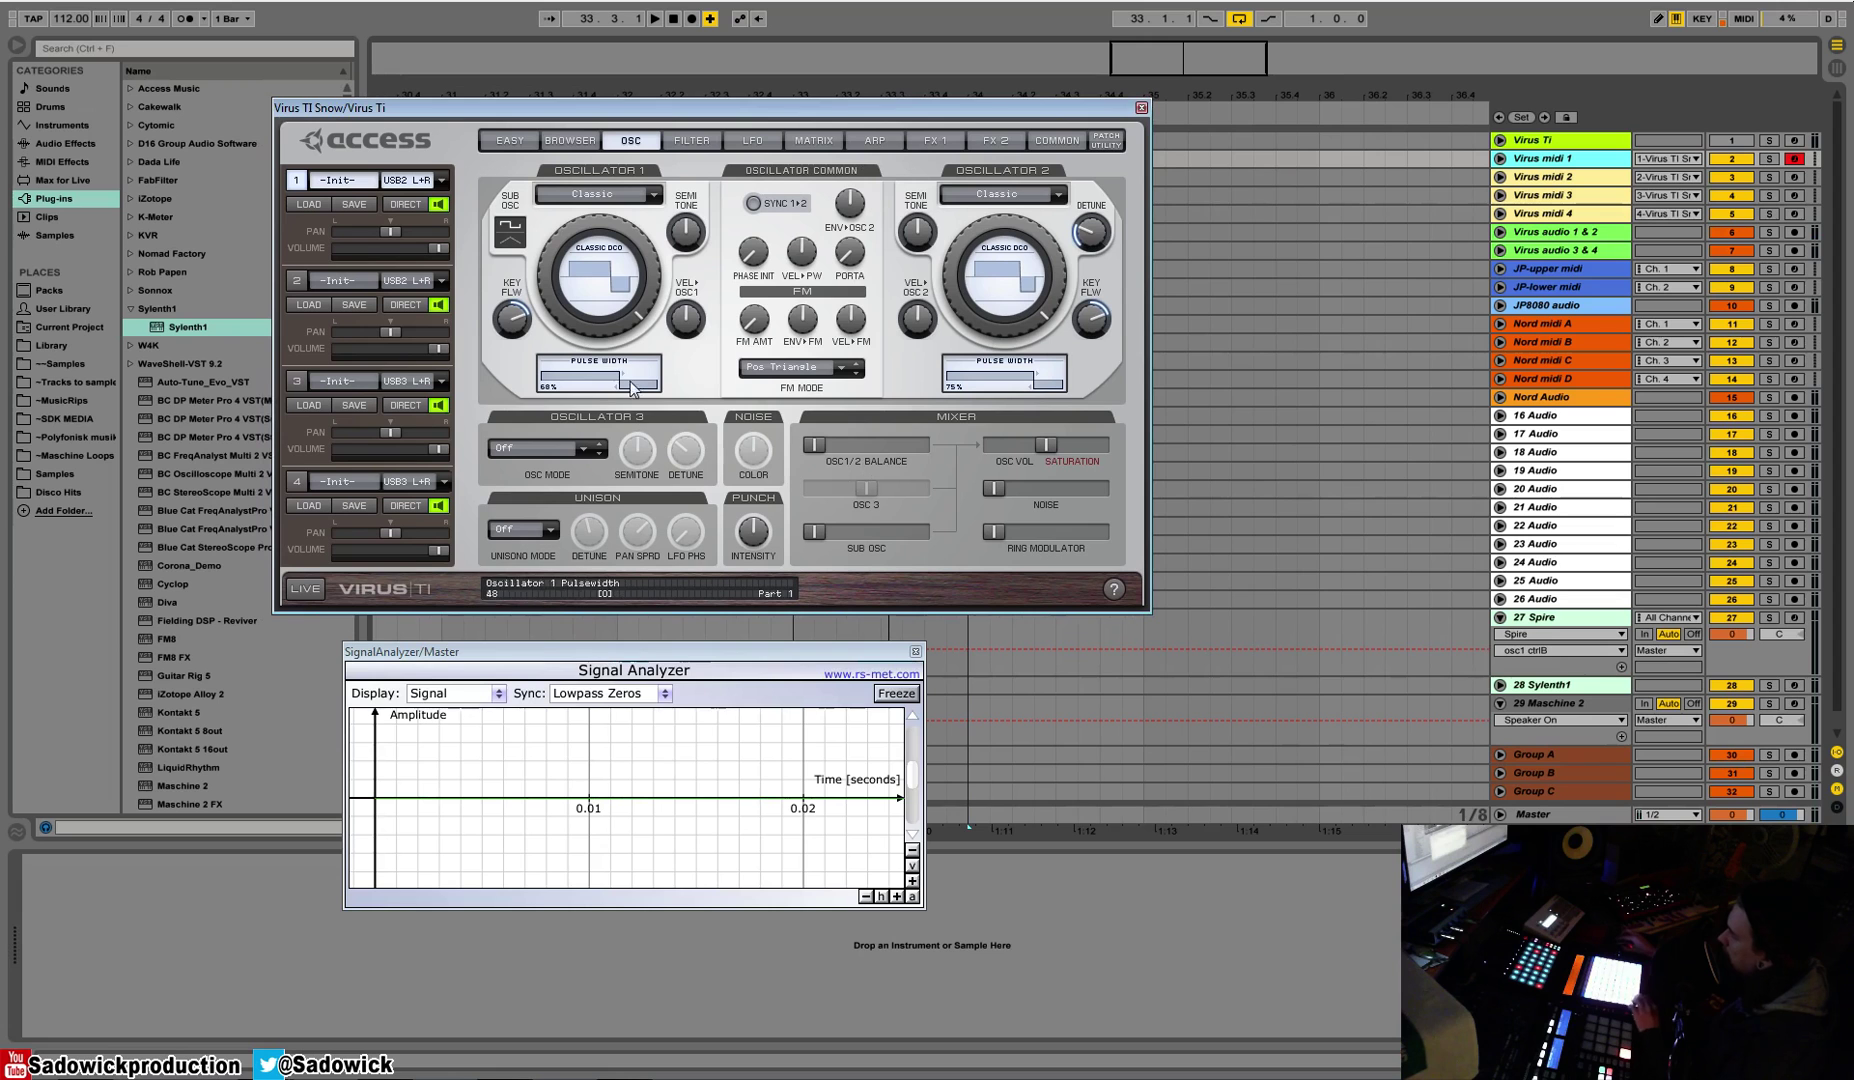
{"action": "left_click_drag", "start_coordinate": [622, 393], "coordinate": [656, 398]}
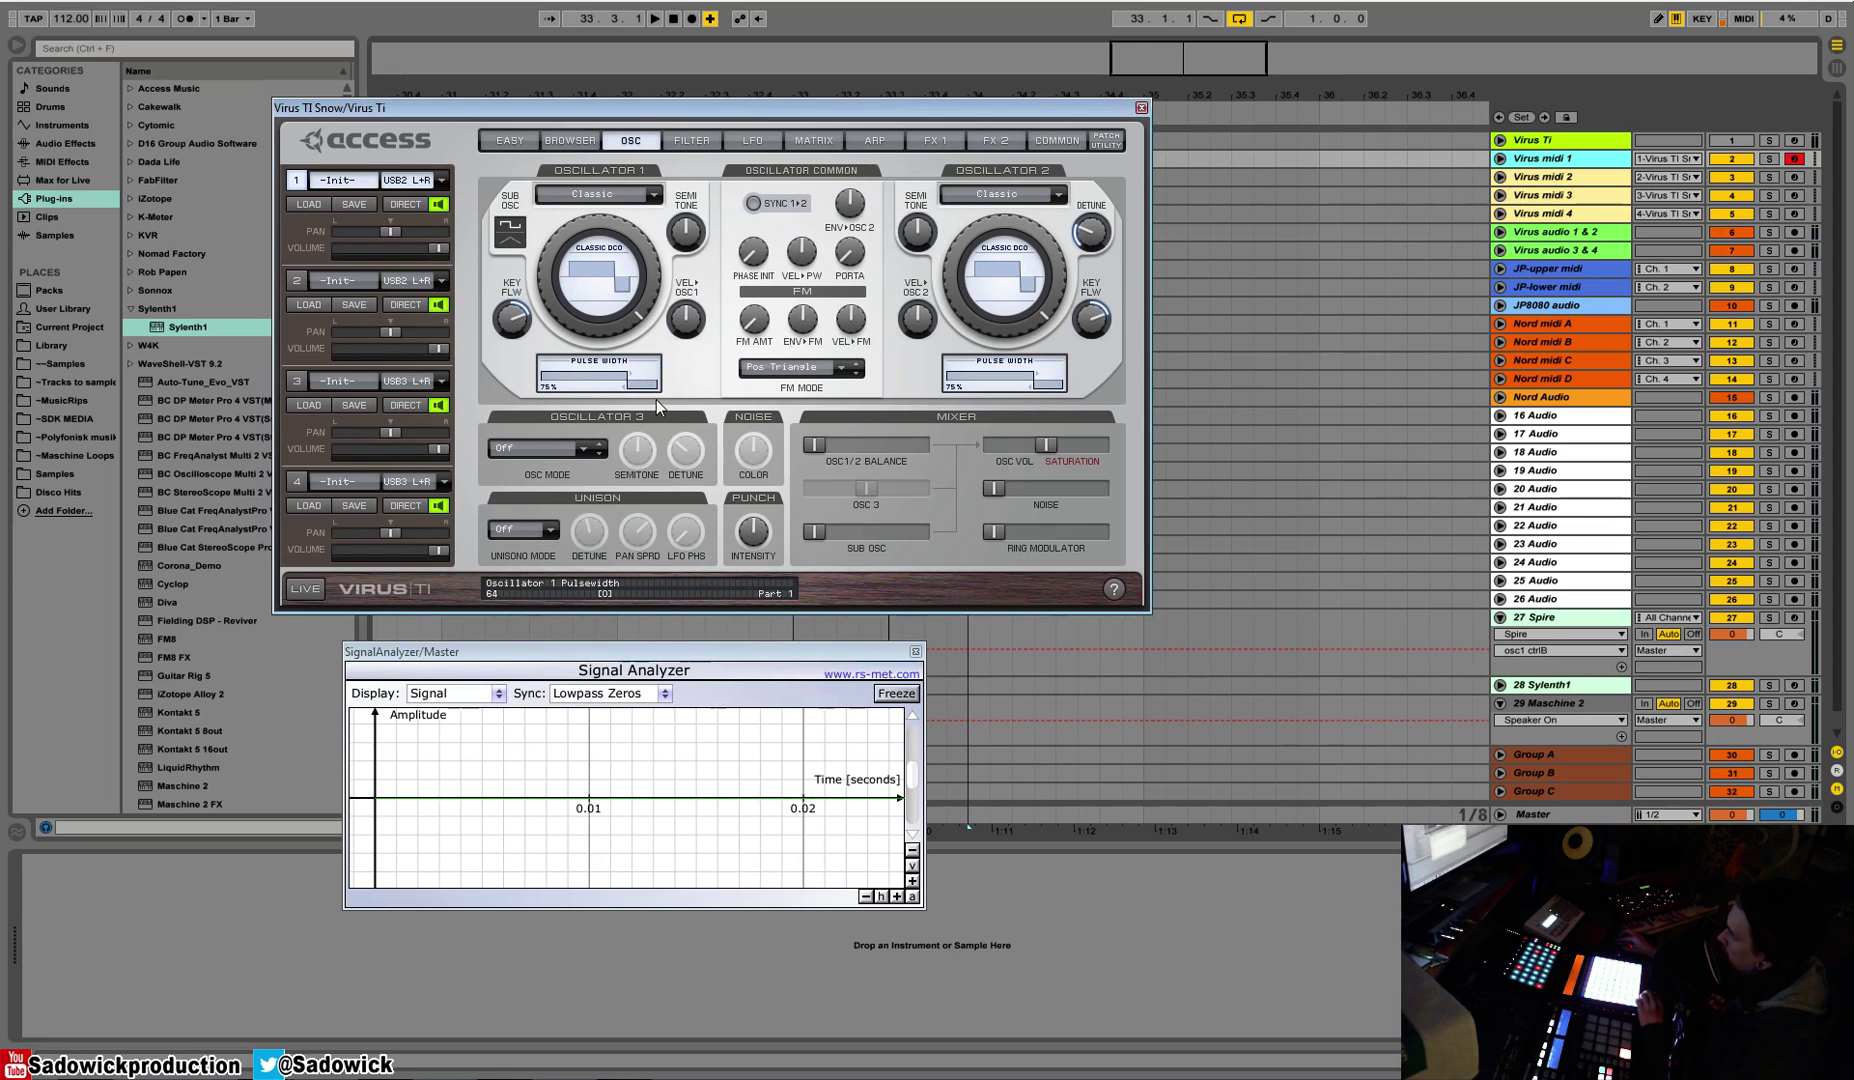